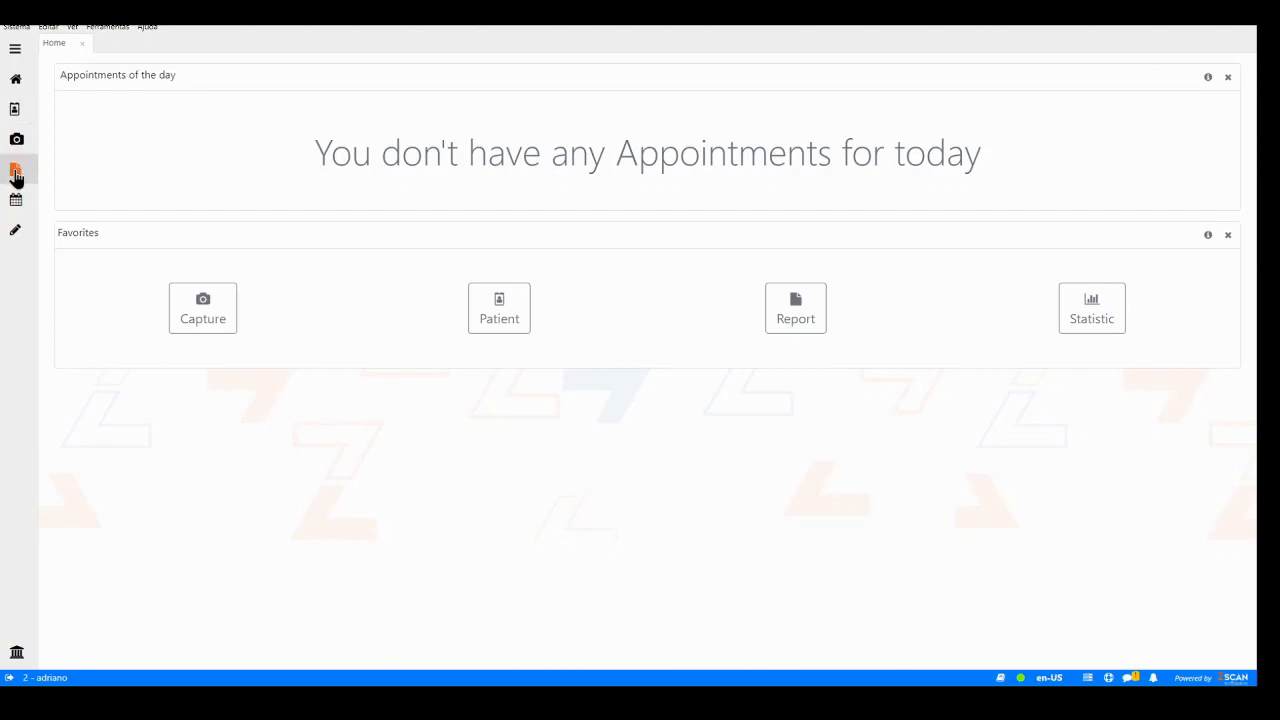
- Start a new report for the UPPER ENDOSCOPY exam and select the test patient
left_click(16, 175)
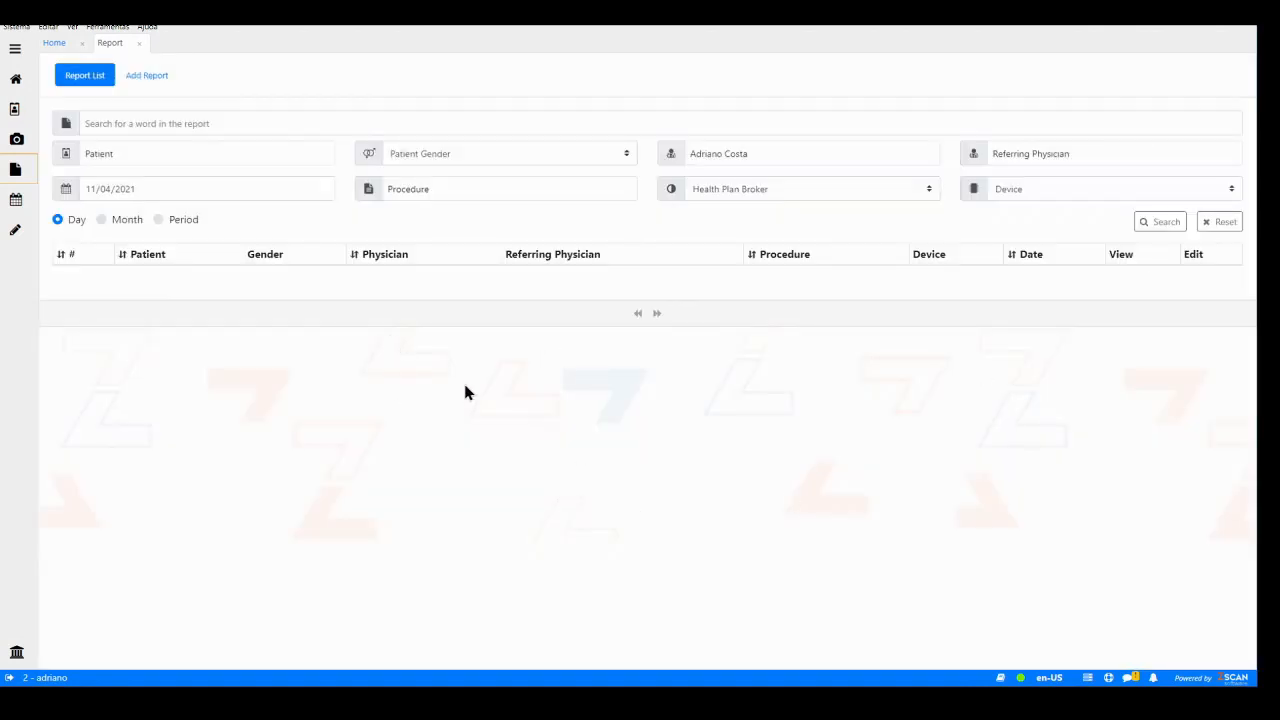
left_click(157, 78)
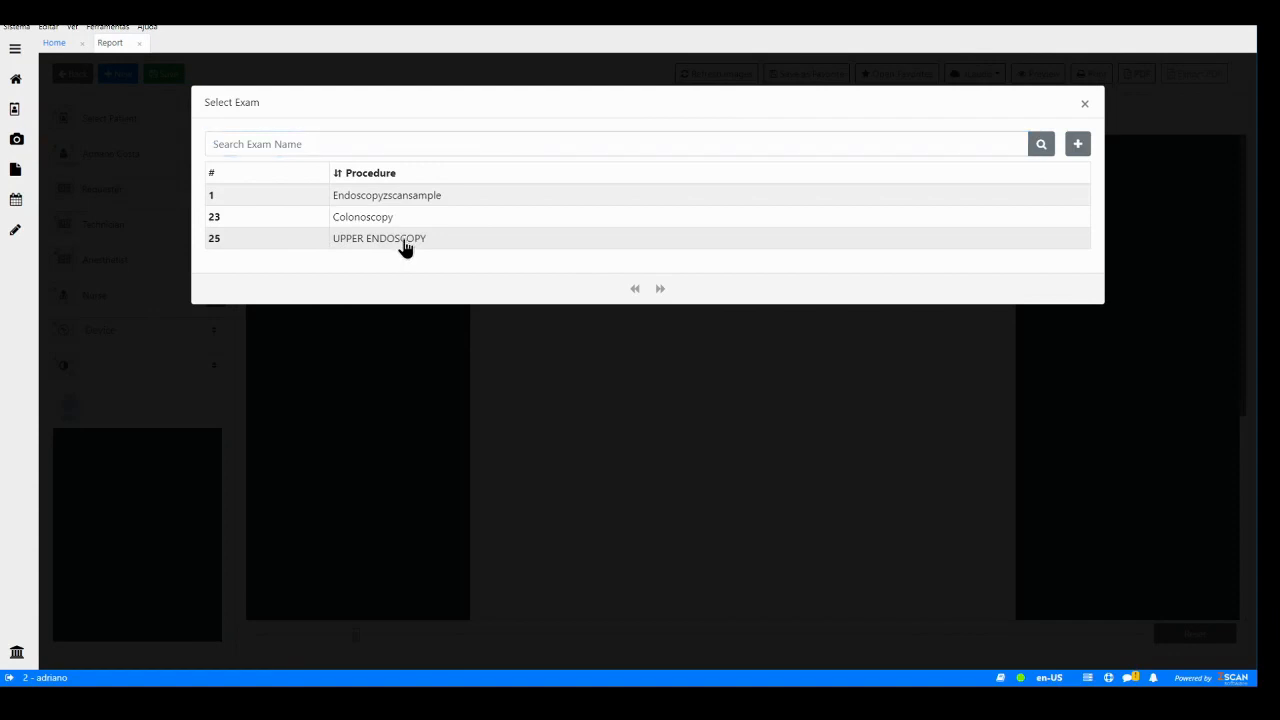
left_click(405, 247)
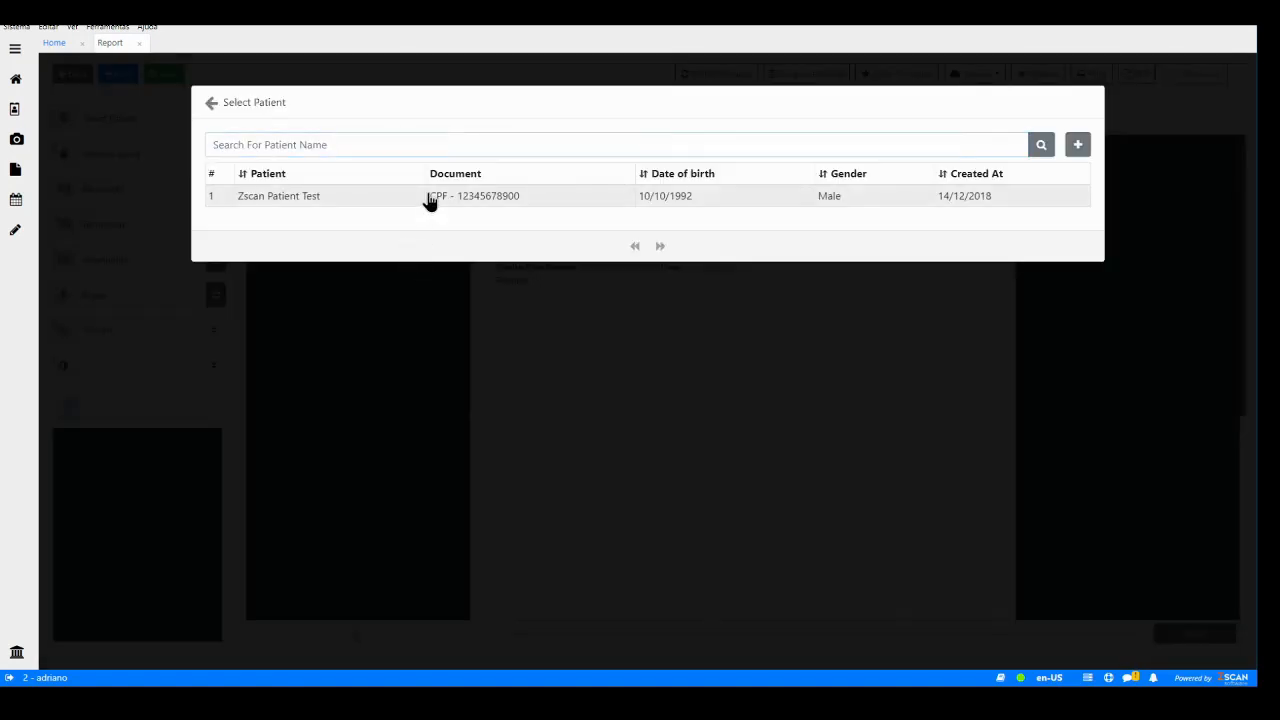
left_click(429, 198)
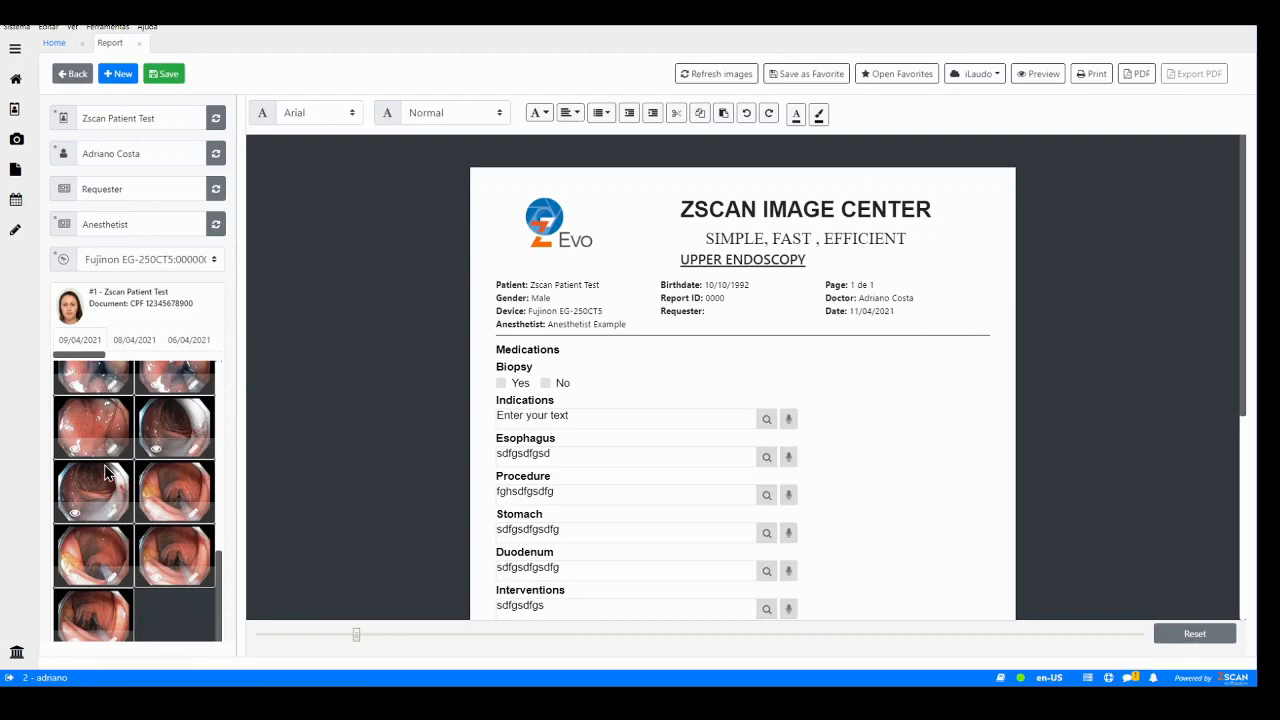
- Scroll through the report form to review its fields
scroll(603, 329, "down", 1)
scroll(603, 329, "down", 3)
scroll(600, 300, "up", 2)
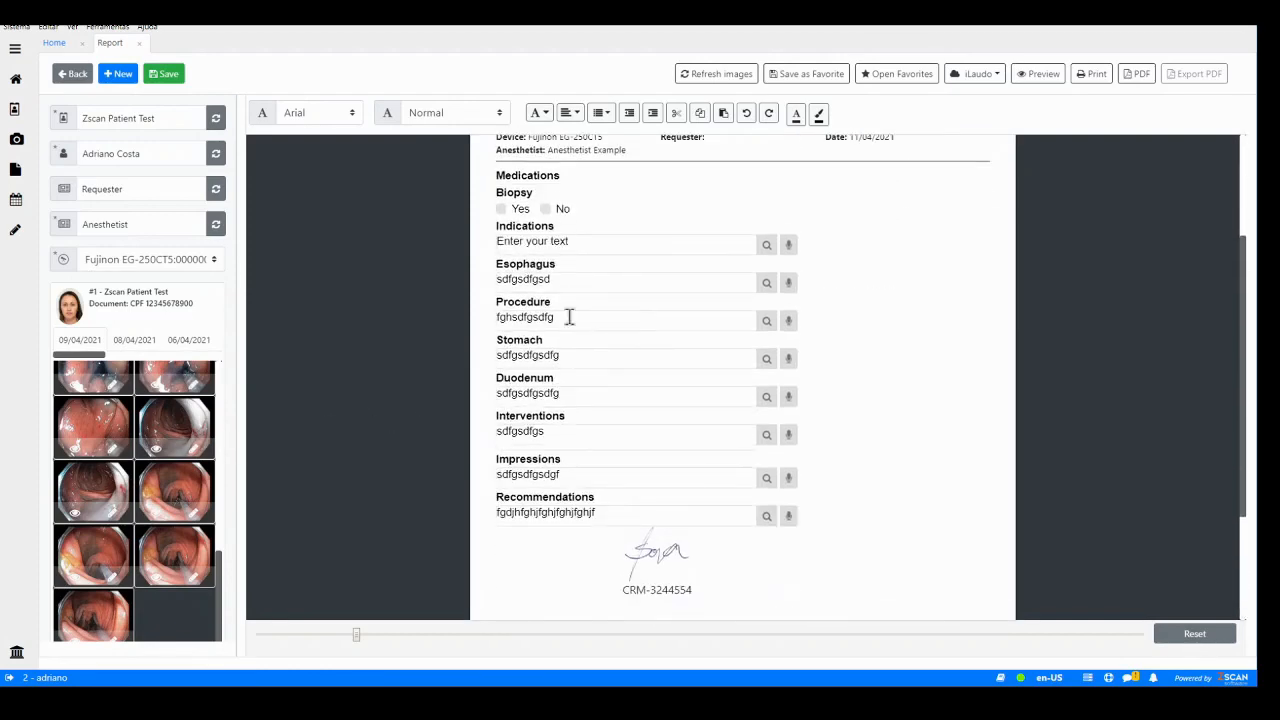
scroll(873, 282, "up", 2)
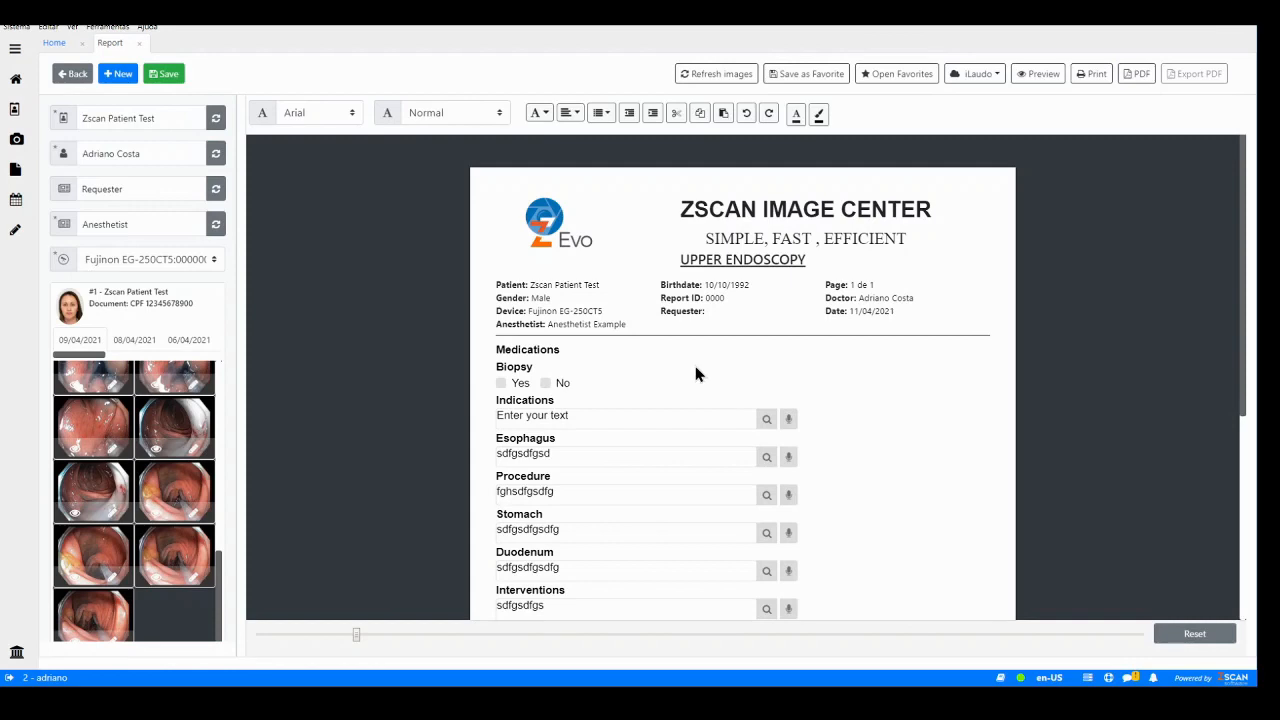
scroll(687, 364, "down", 2)
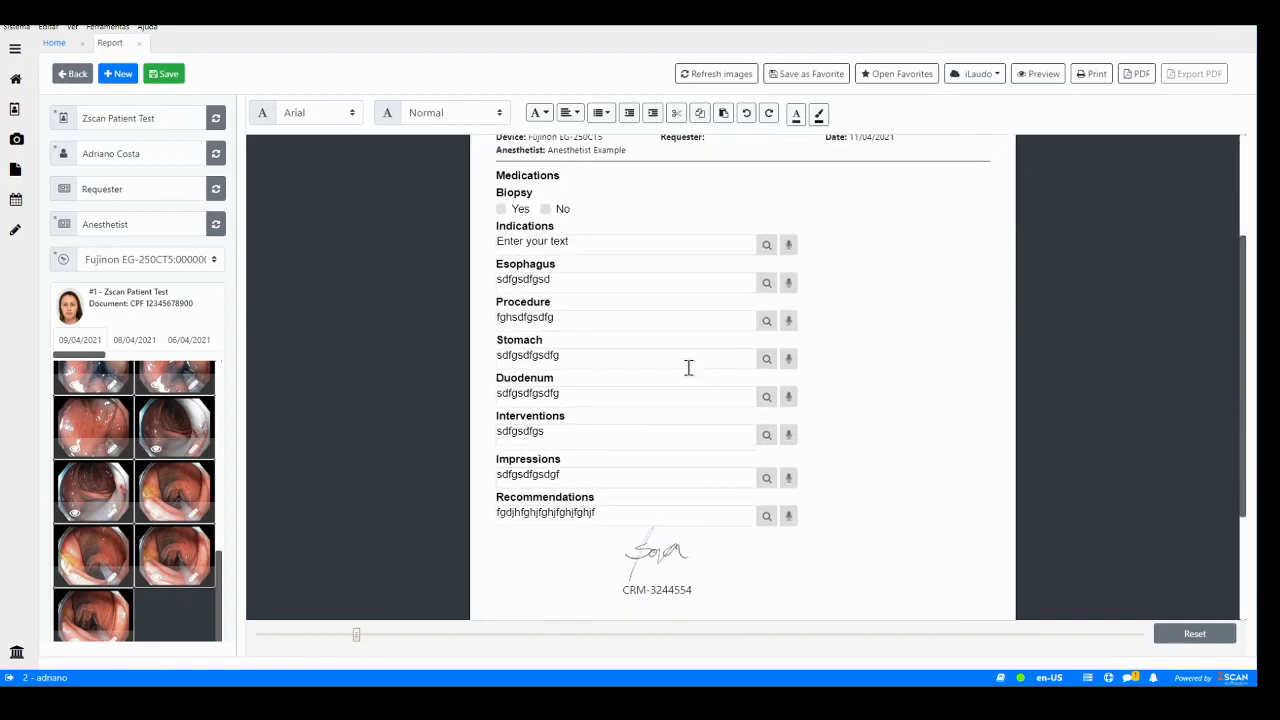
scroll(694, 362, "up", 2)
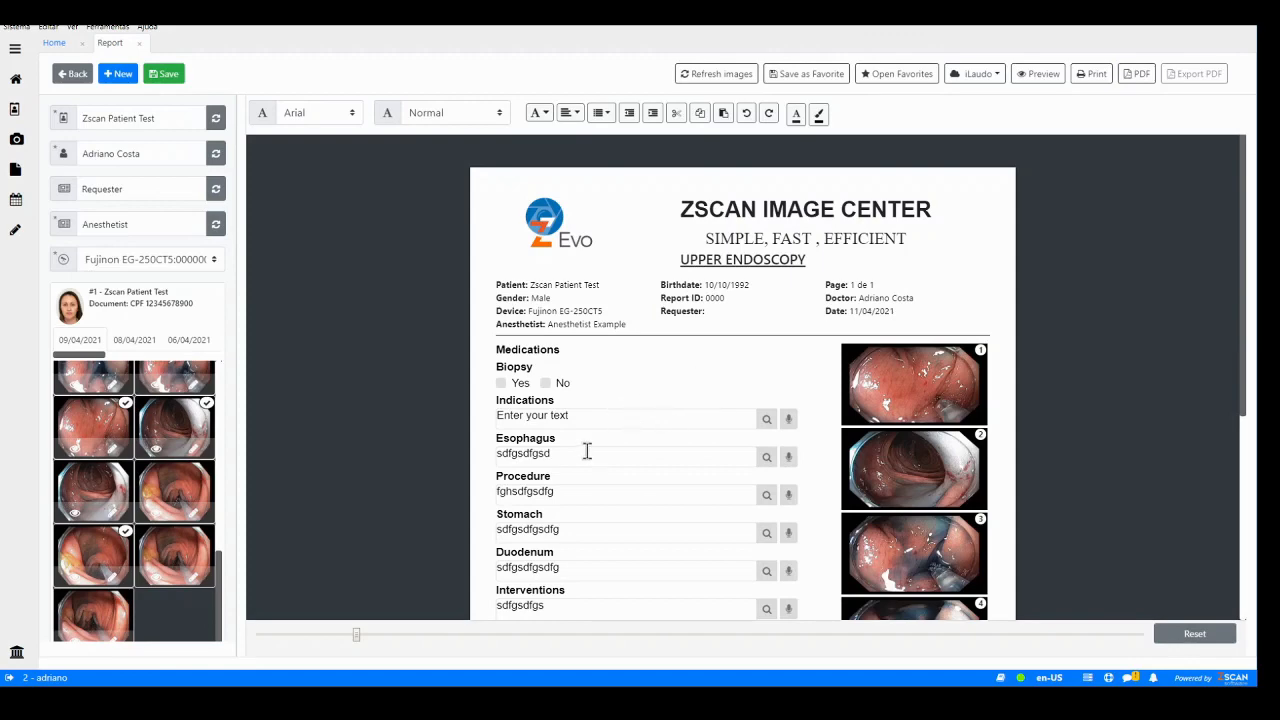
- Open the phrase lists of the Esophagus and Indications fields and close them without choosing anything
left_click(767, 459)
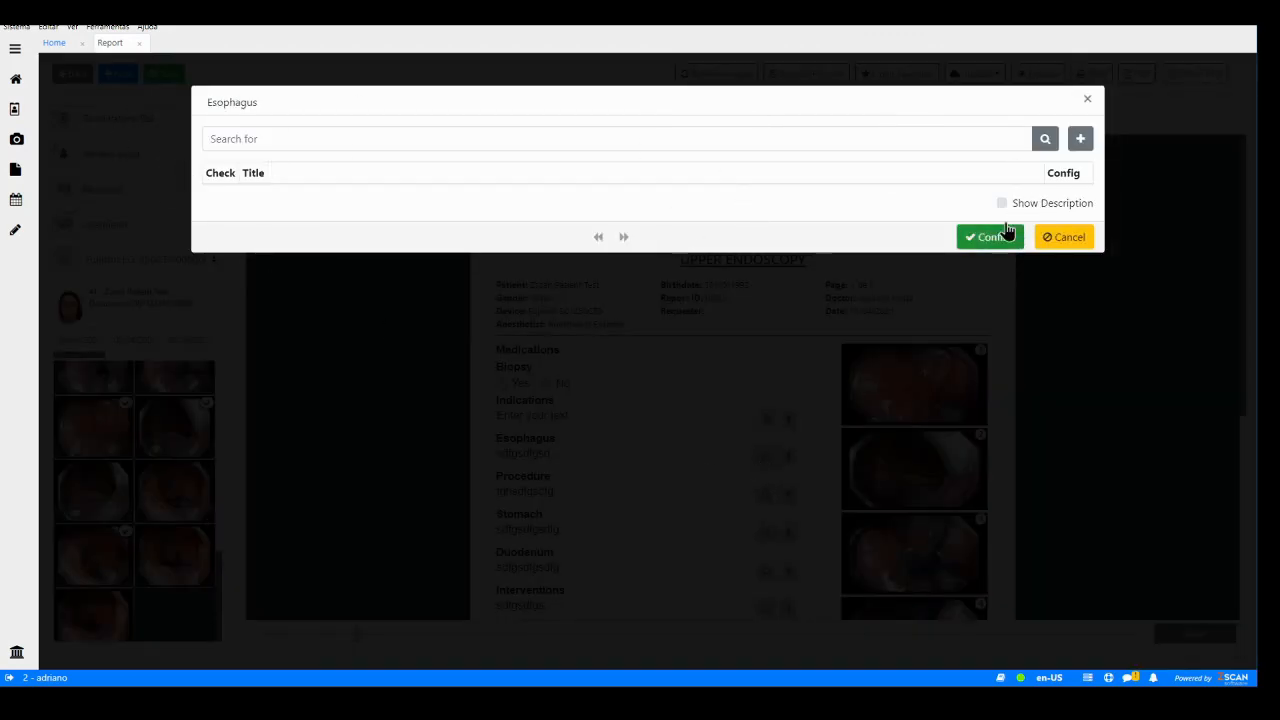
left_click(1088, 102)
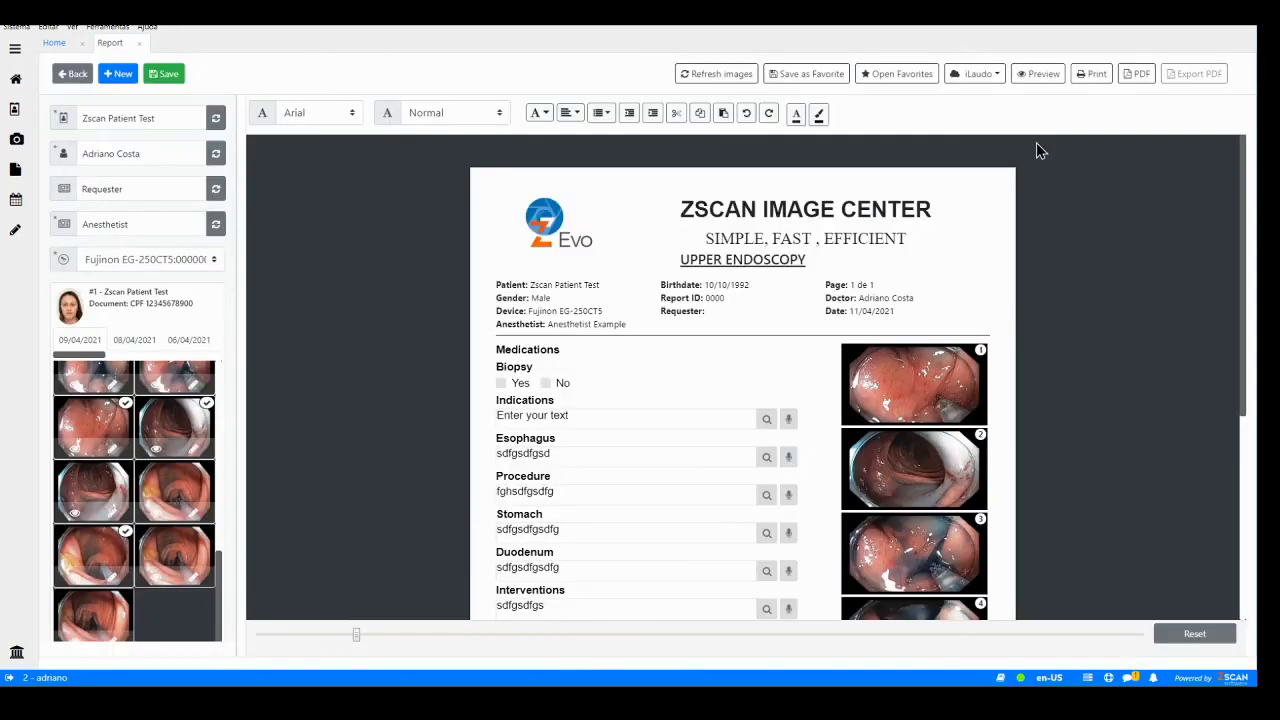
left_click(766, 421)
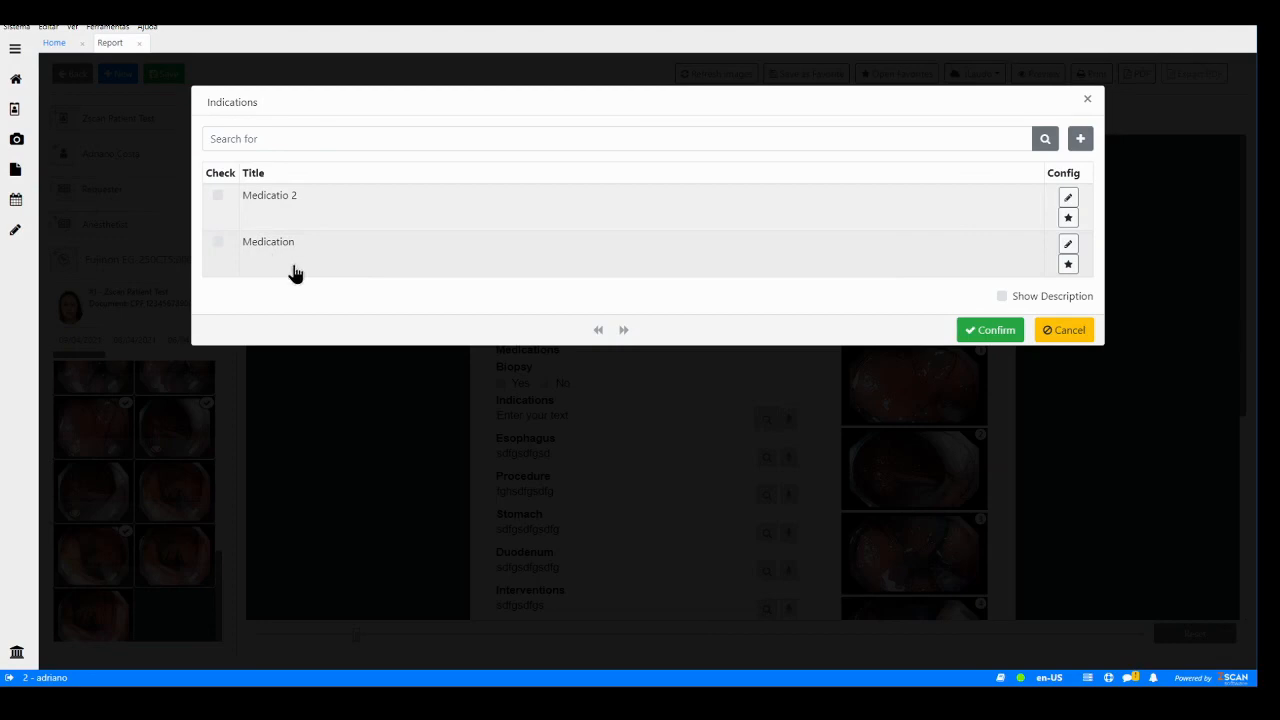
left_click(1088, 102)
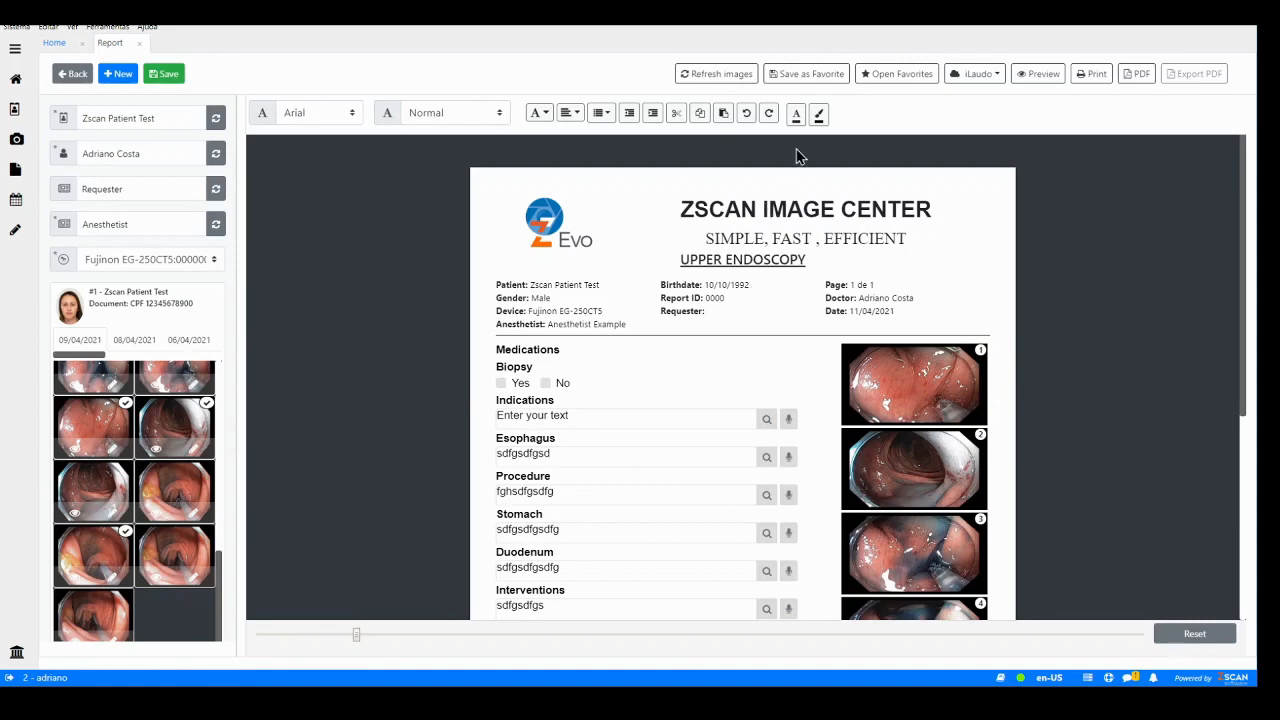
- Save the current report as a favorite standard report named Normal3
left_click(814, 78)
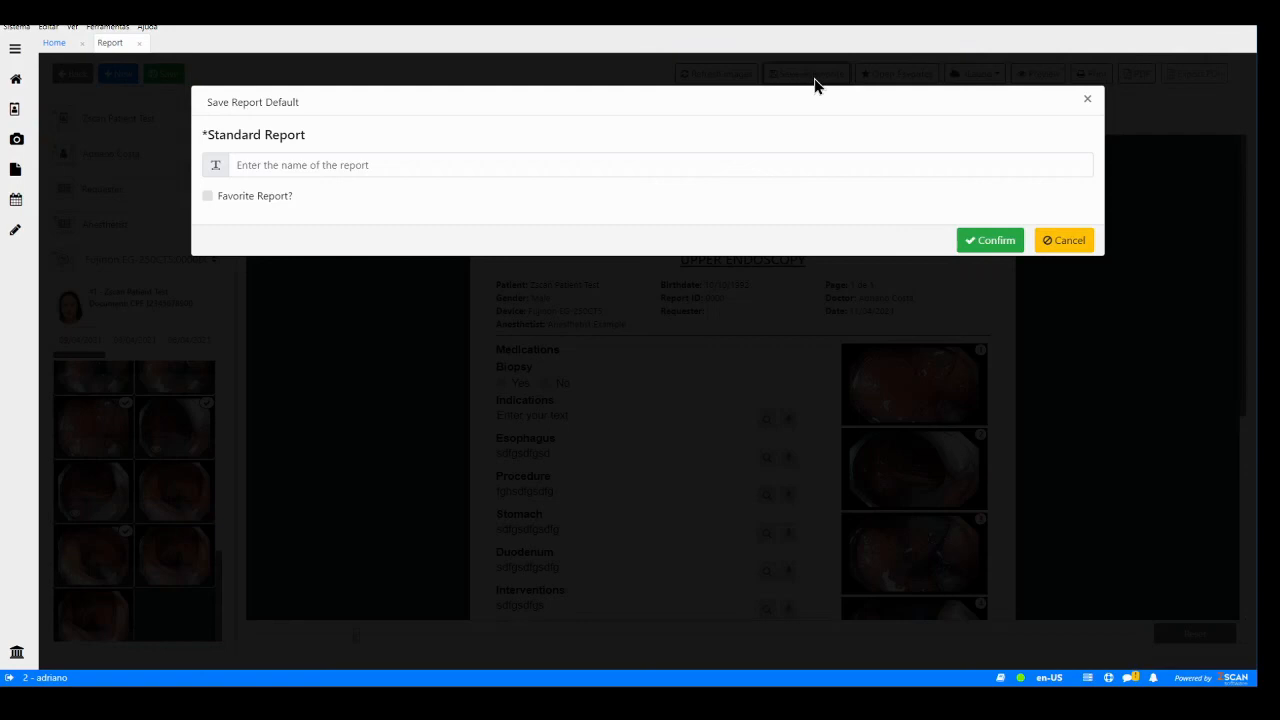
left_click(321, 166)
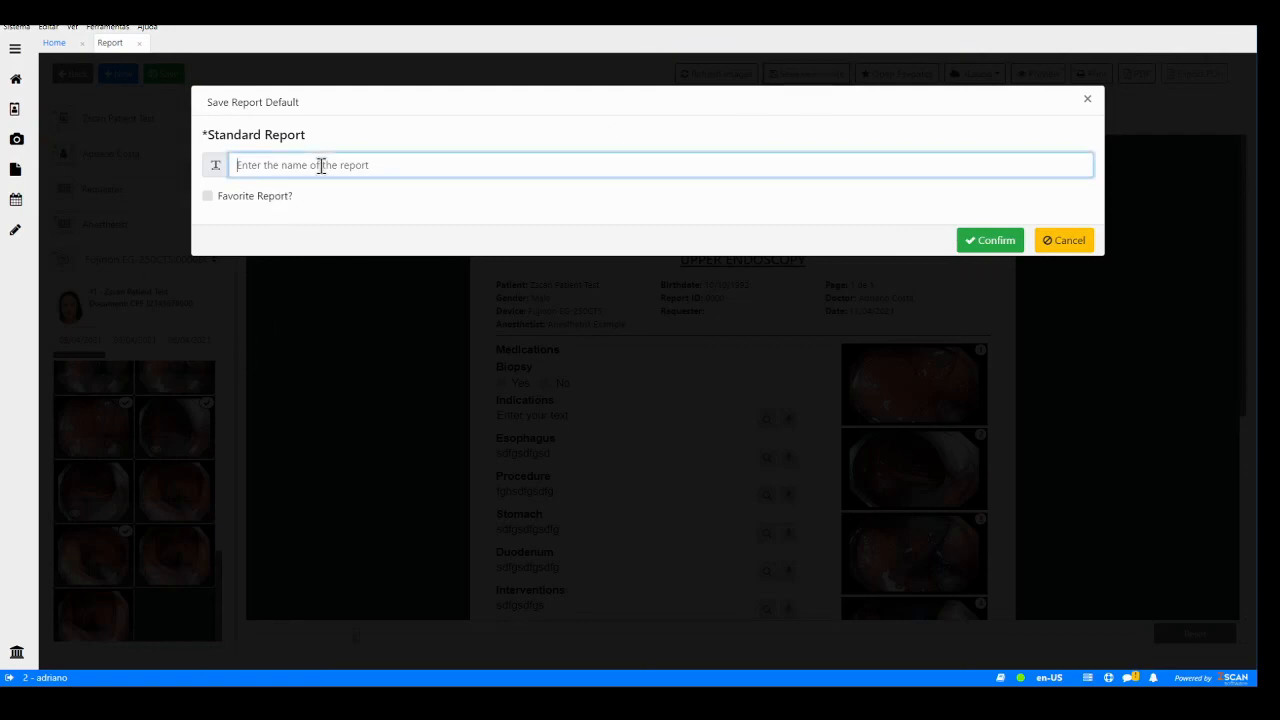
type("Normal")
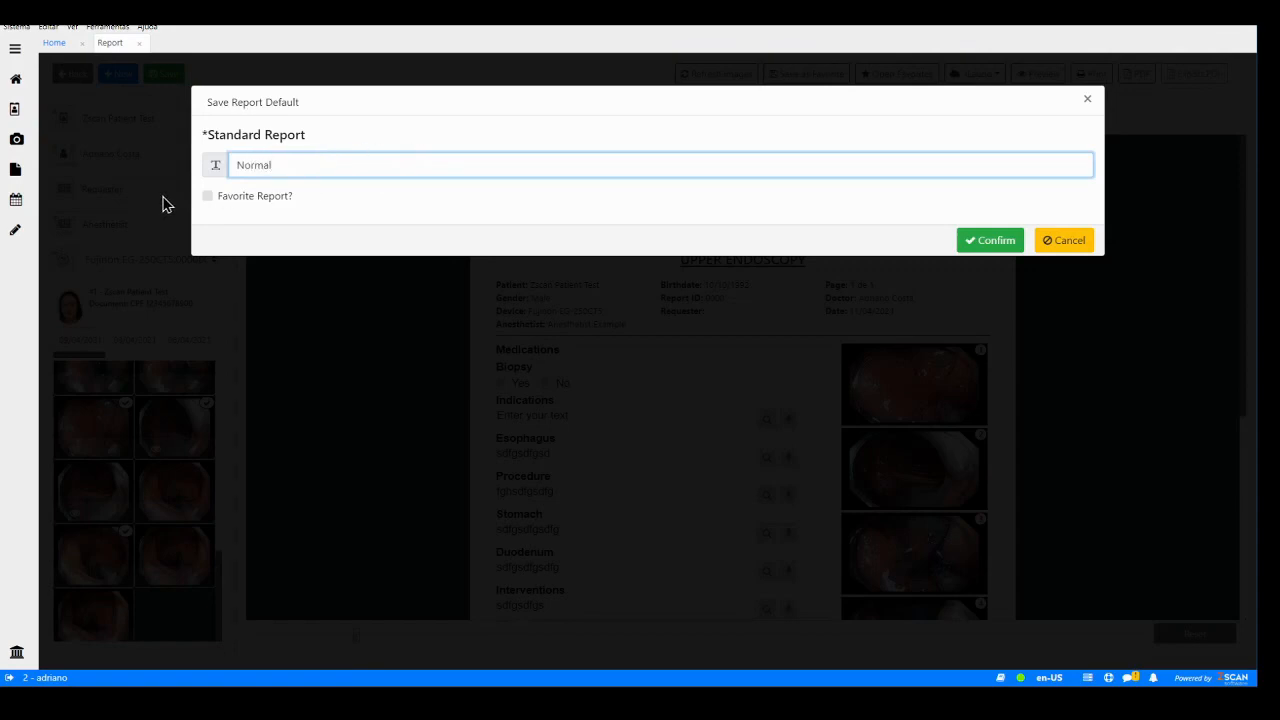
left_click(206, 200)
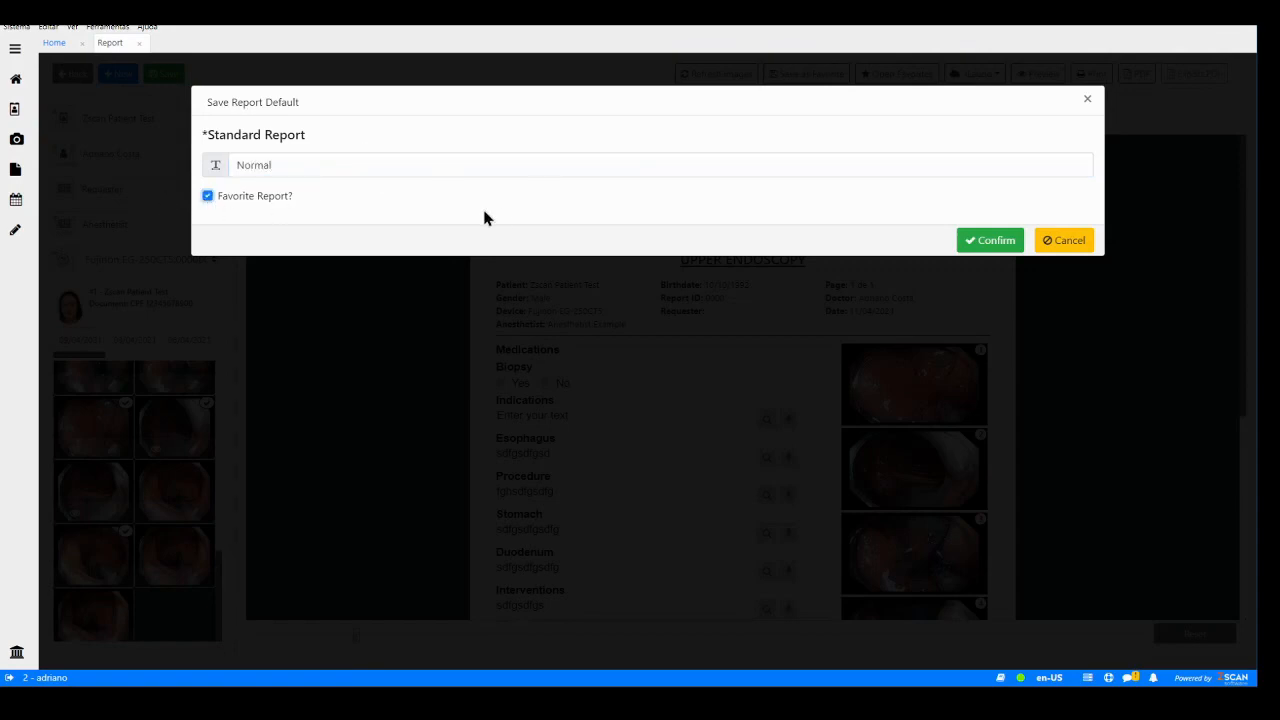
left_click(996, 244)
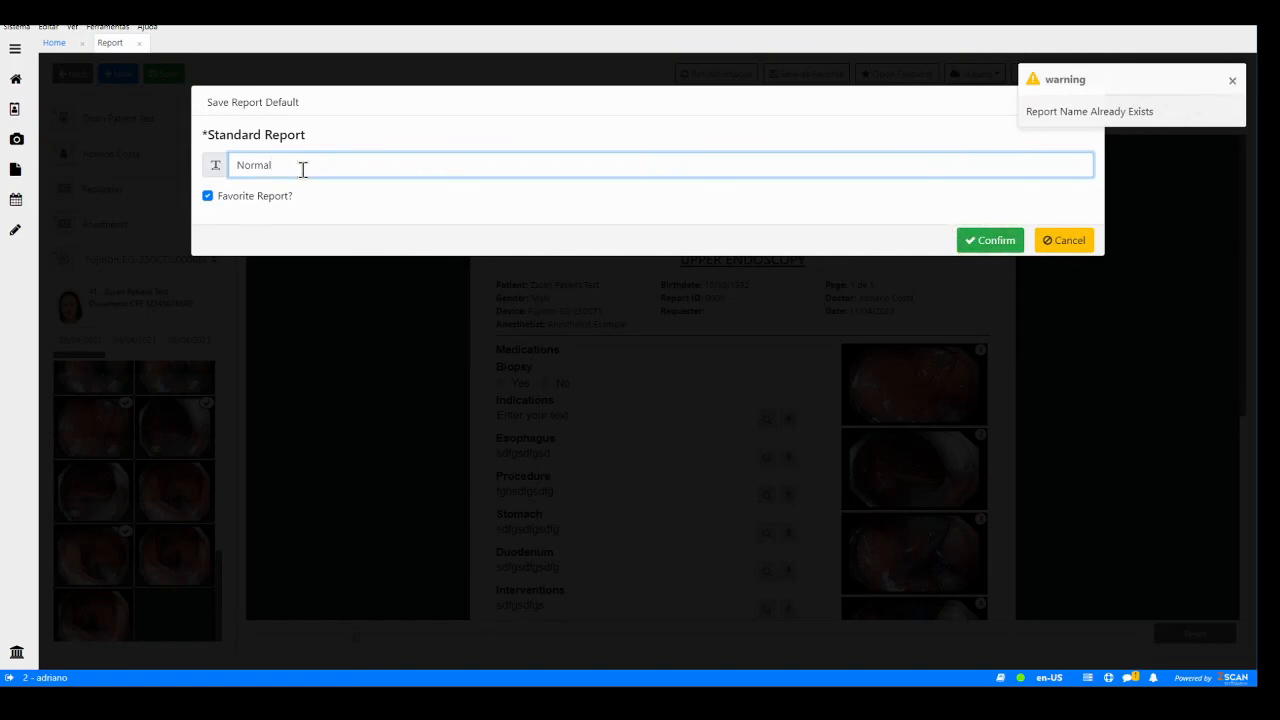
type("3")
left_click(1232, 80)
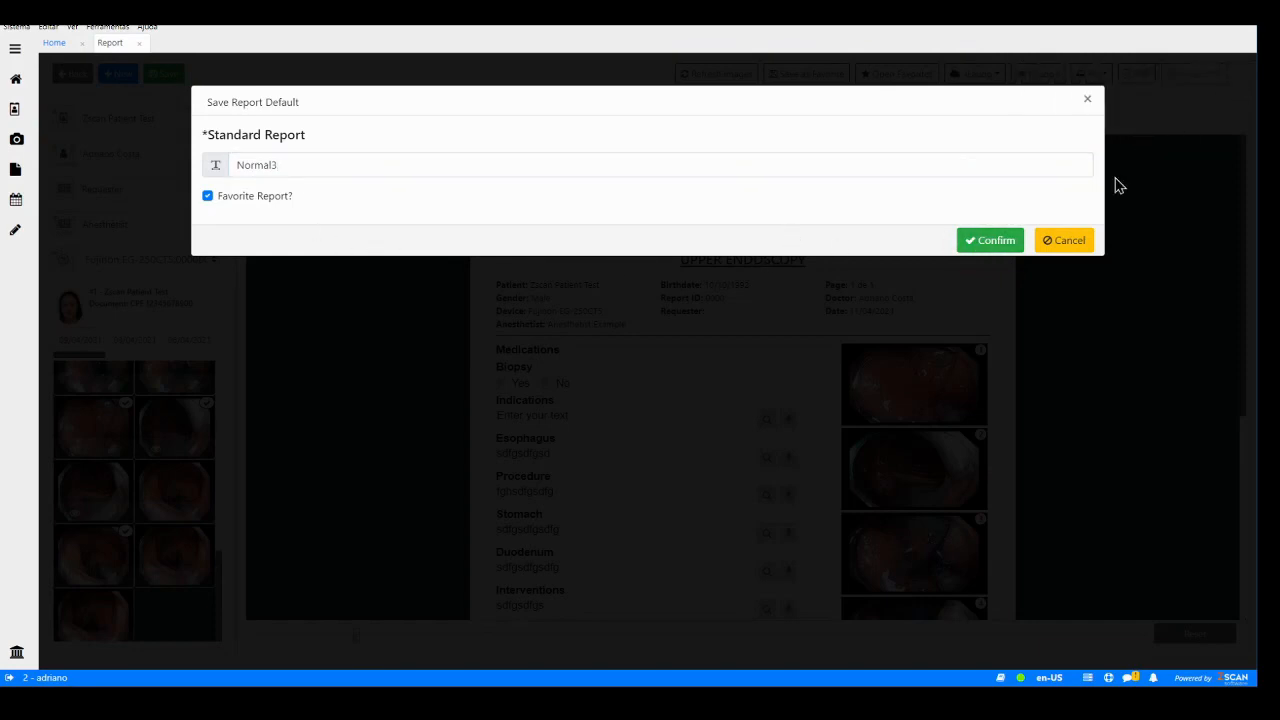
left_click(990, 241)
left_click(751, 408)
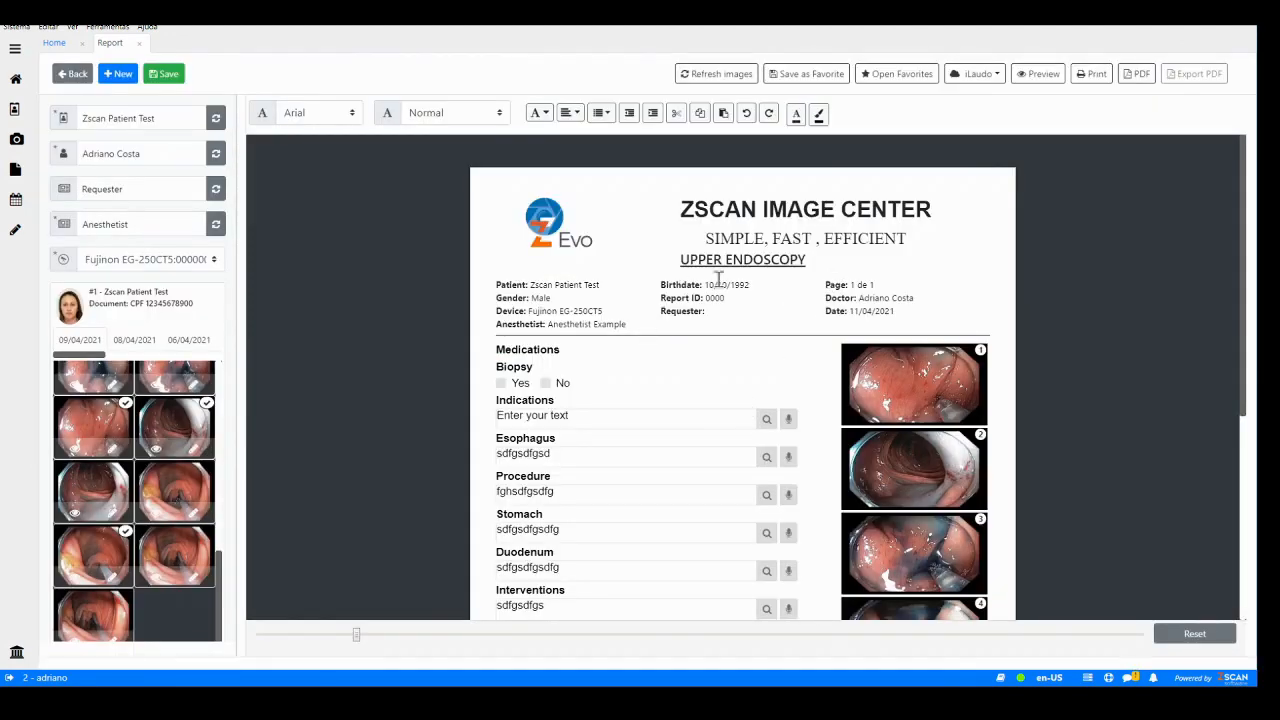
- Apply the favorite report model Normal to the current report
left_click(902, 80)
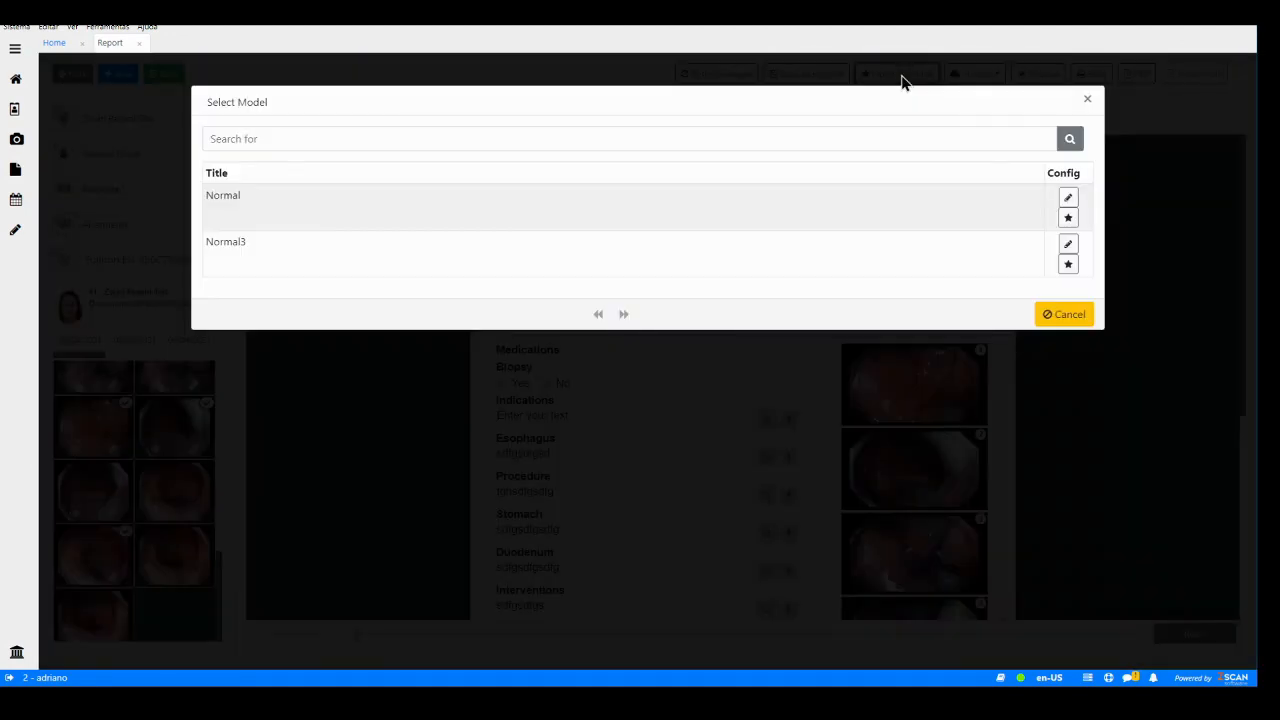
left_click(474, 208)
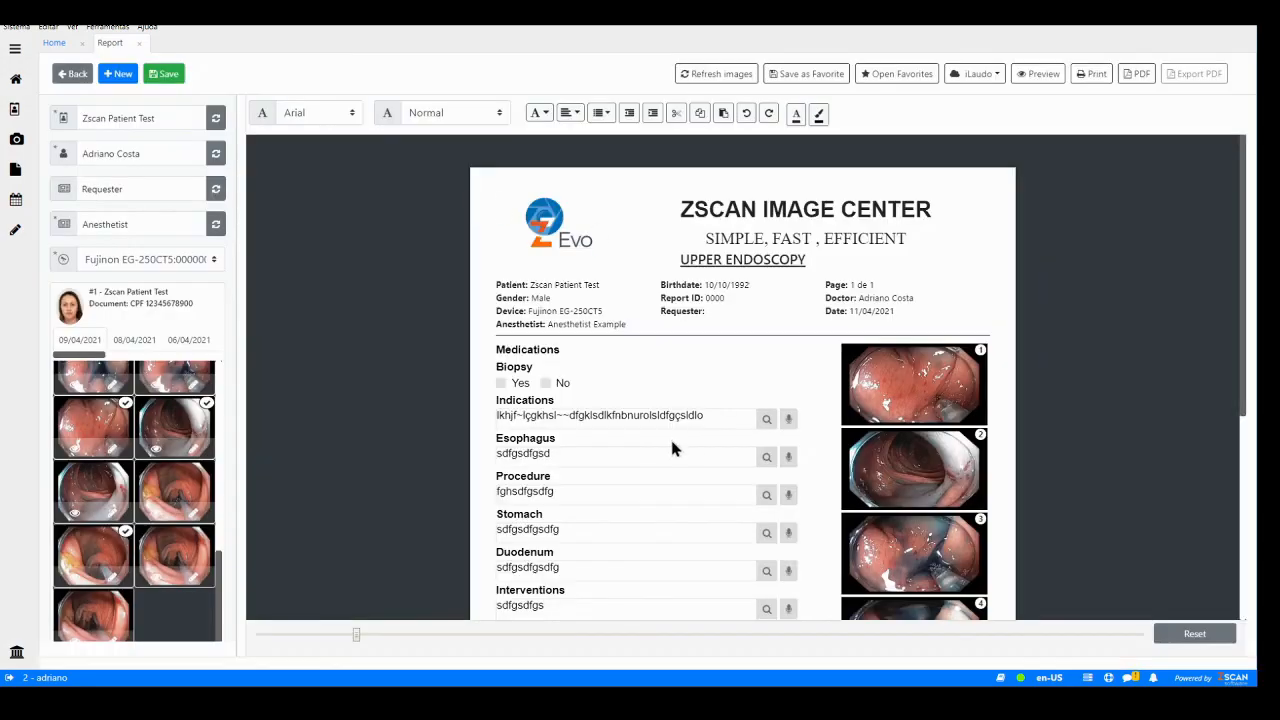
- Scroll through the report to review the fields filled in by the model
scroll(674, 449, "down", 4)
scroll(674, 449, "up", 3)
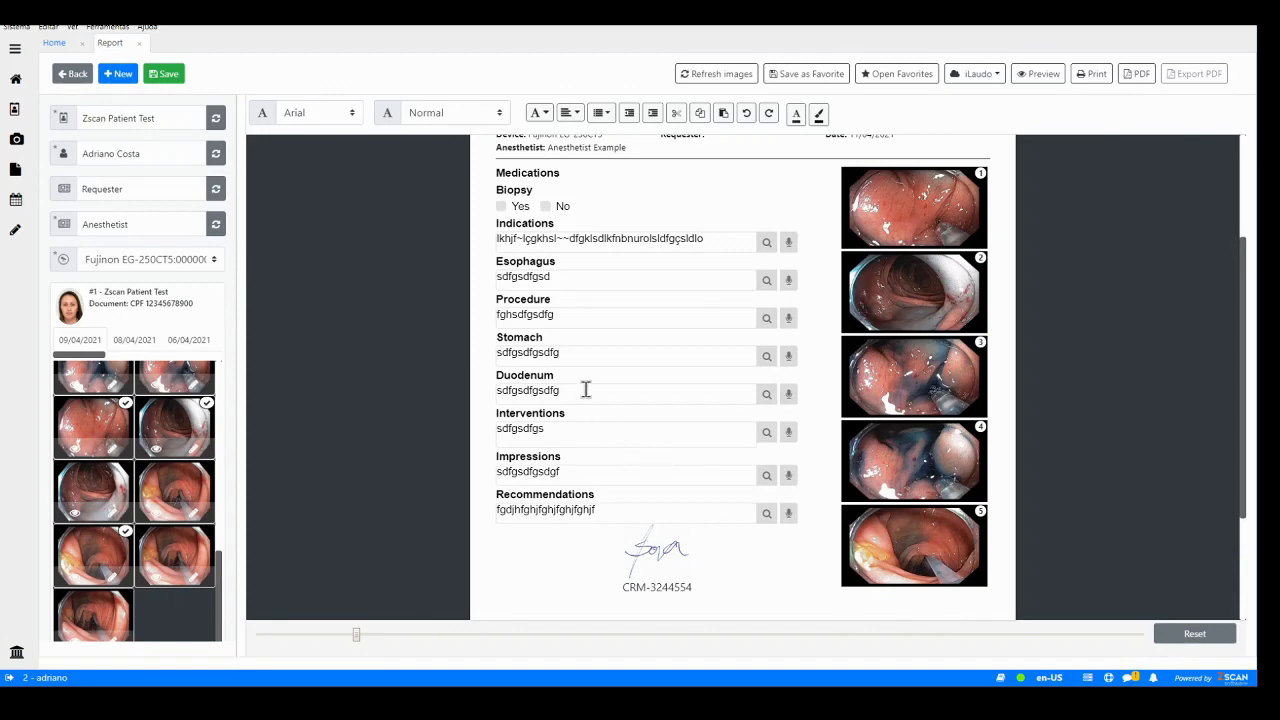
scroll(621, 364, "up", 3)
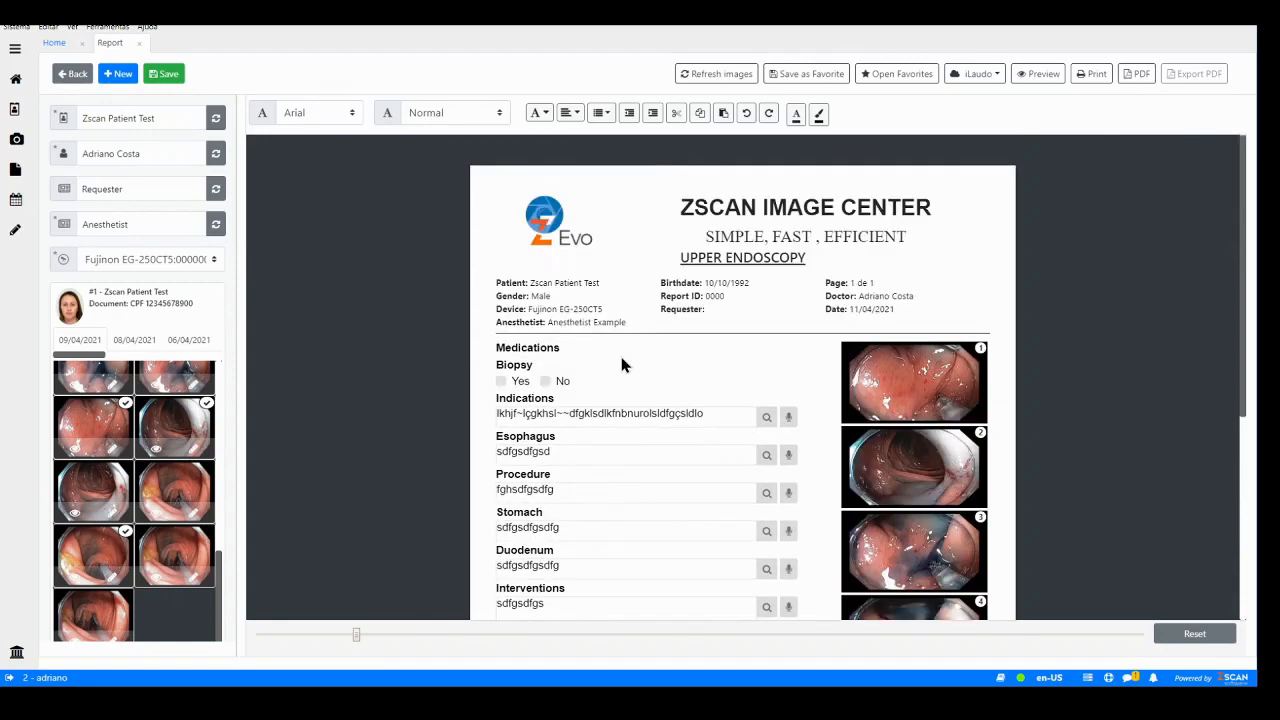
scroll(621, 364, "down", 3)
scroll(617, 354, "up", 3)
scroll(661, 280, "down", 1)
scroll(661, 270, "up", 1)
scroll(661, 278, "down", 2)
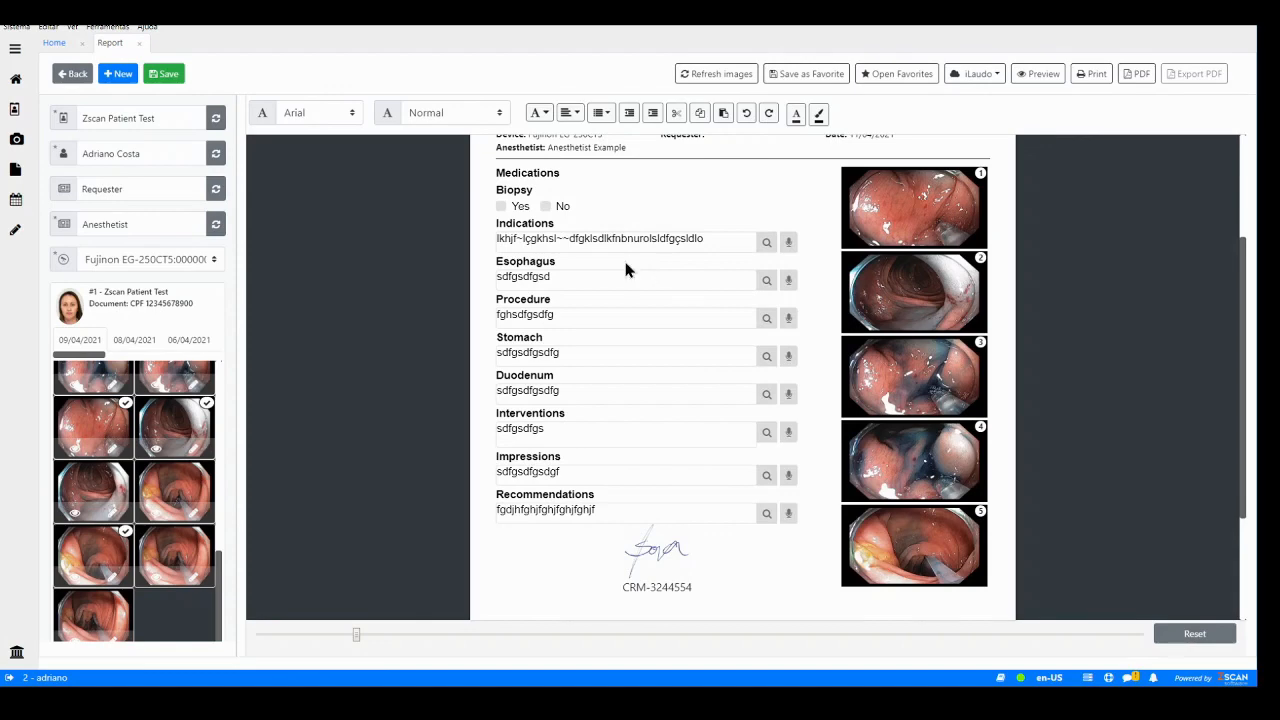
scroll(680, 278, "up", 2)
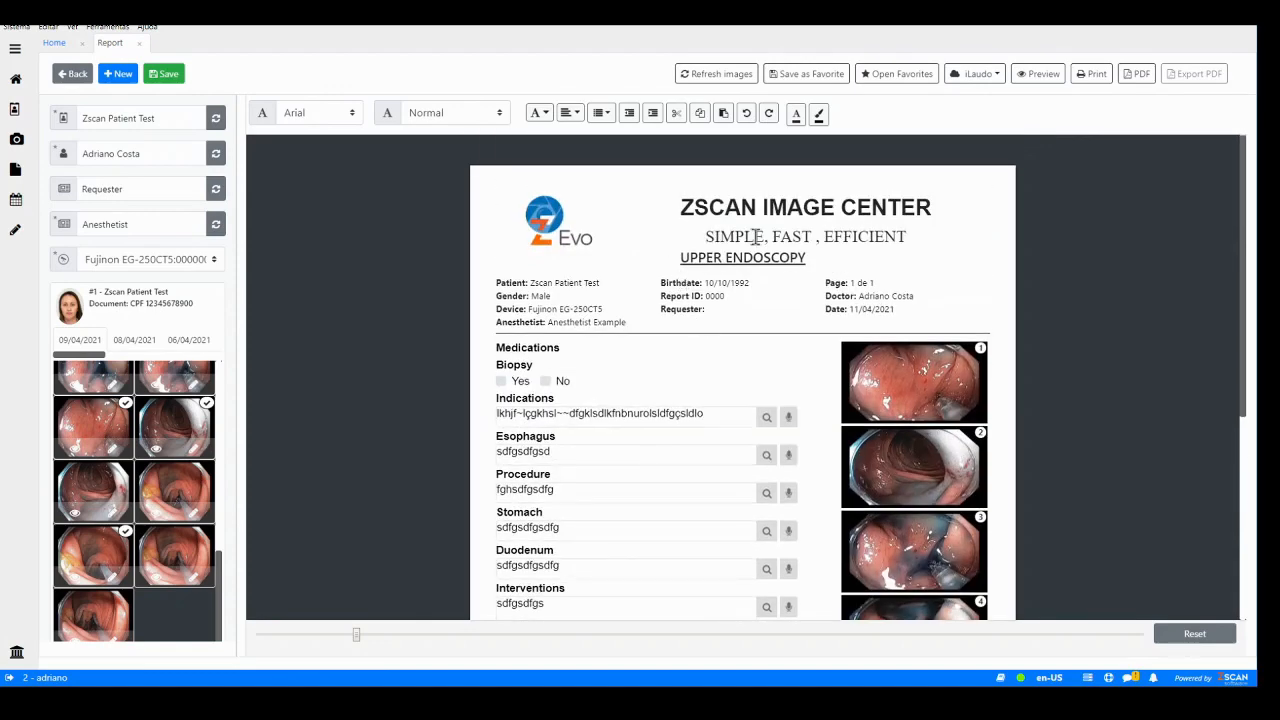
- Close the report and open the UPPER ENDOSCOPY template from the administration template list
left_click(140, 48)
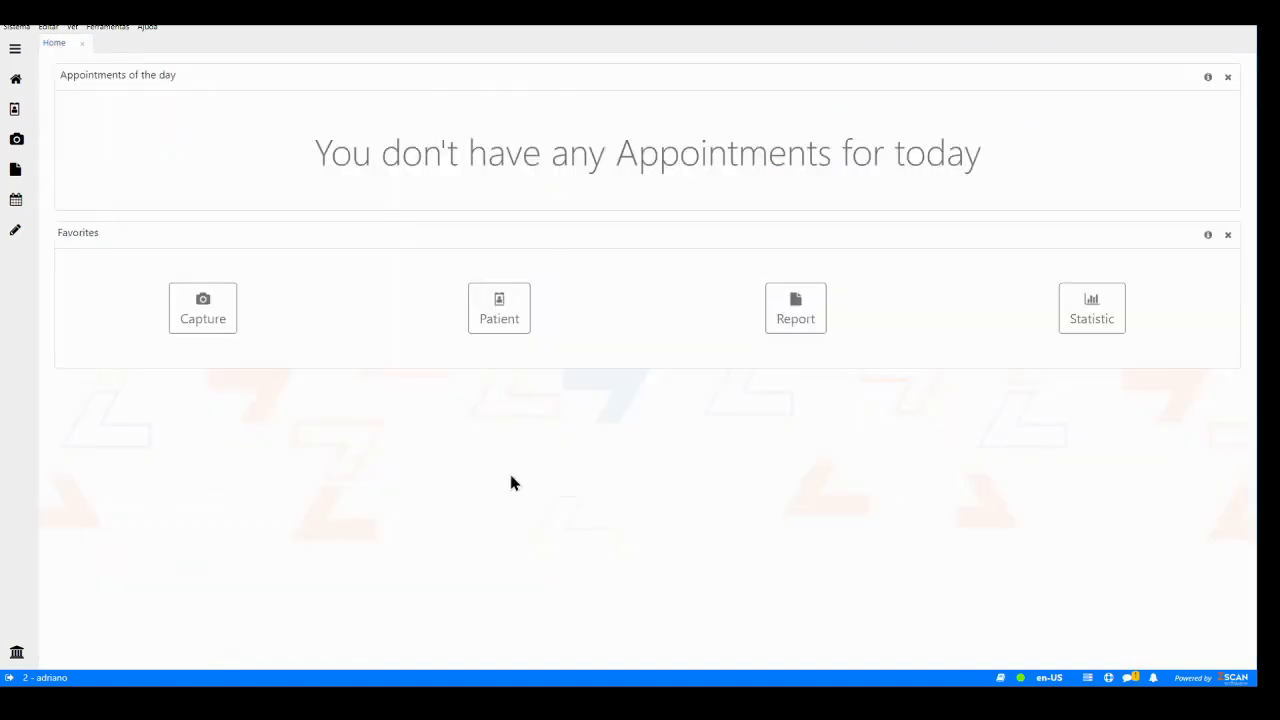
left_click(16, 658)
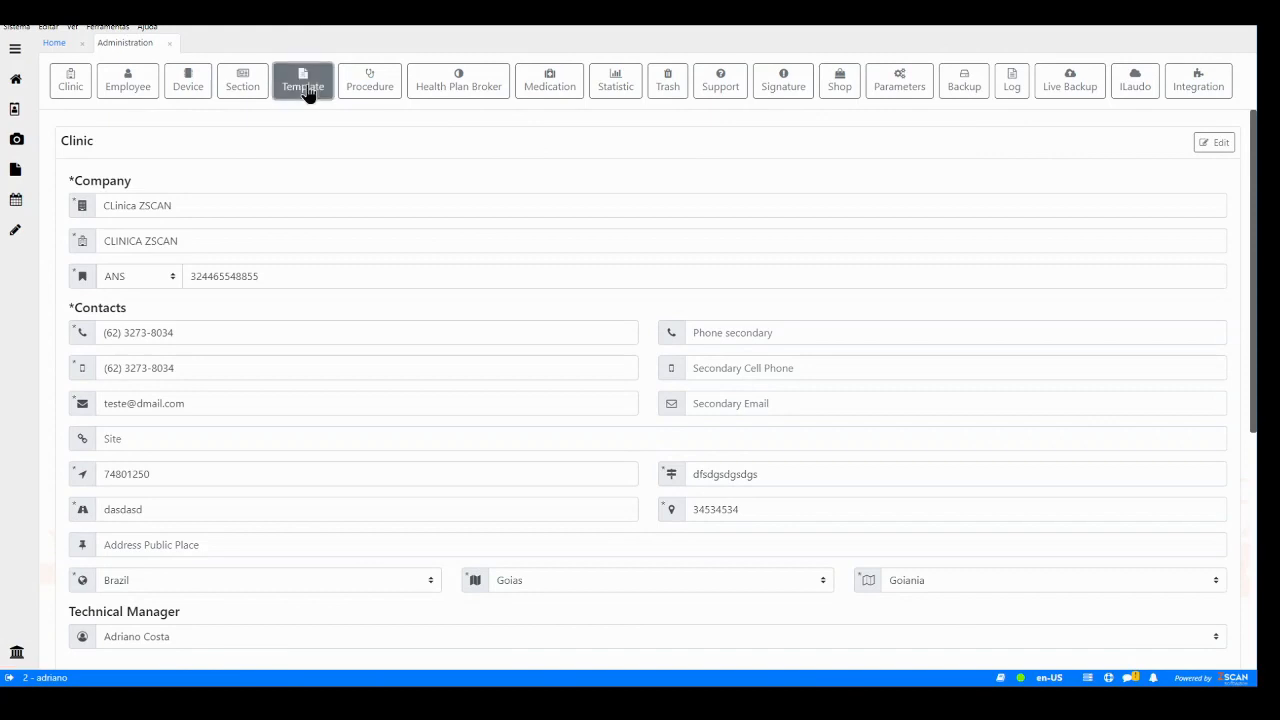
left_click(307, 90)
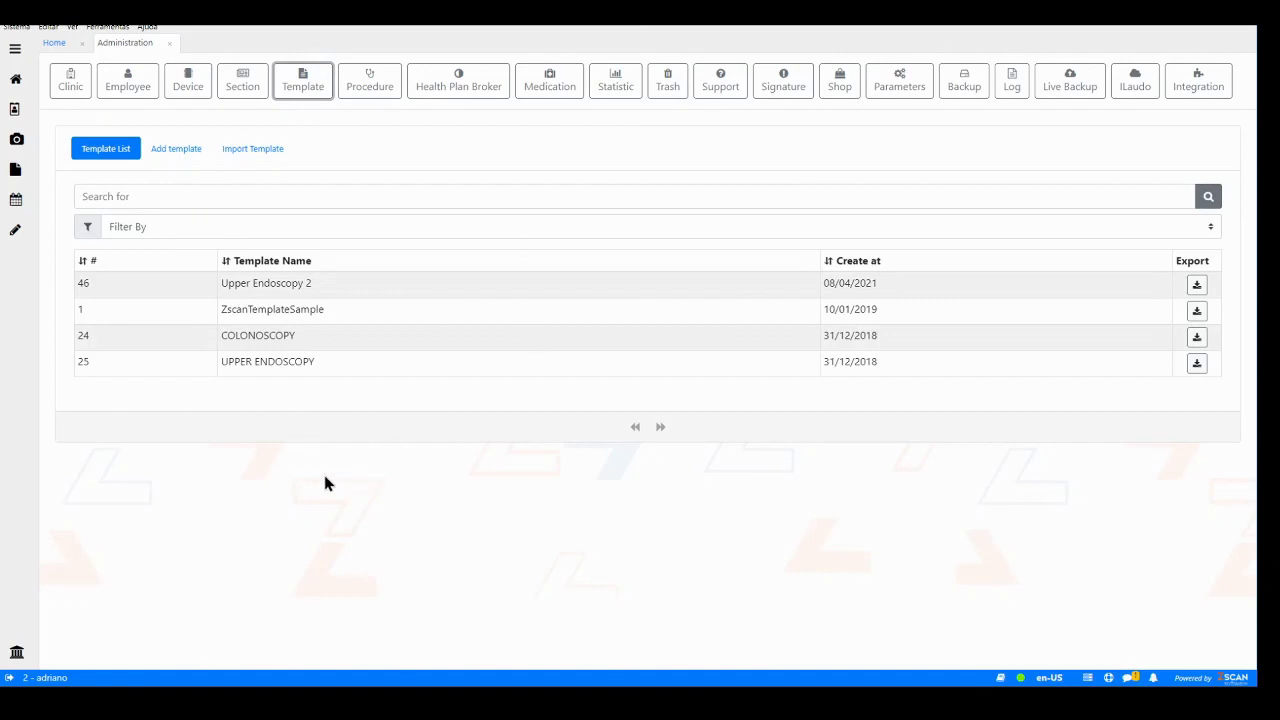
left_click(283, 373)
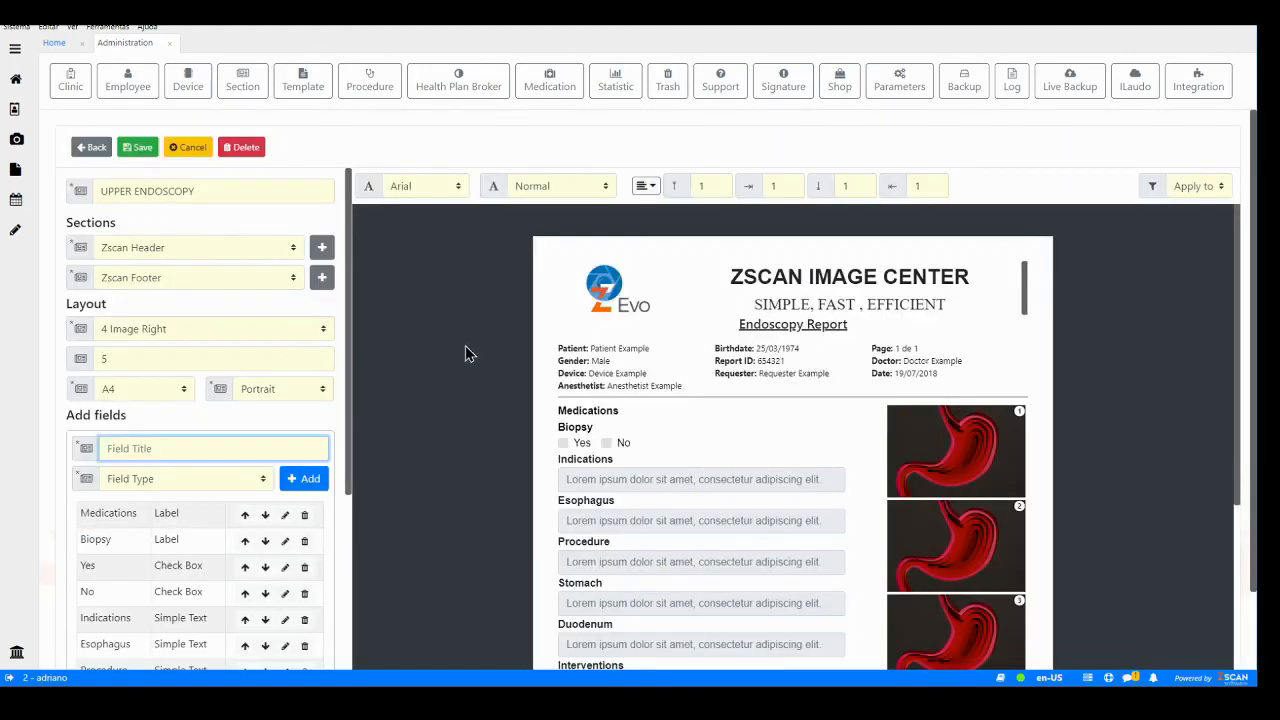
- Scroll through the UPPER ENDOSCOPY template preview to examine its sections, layout and fields
scroll(478, 362, "down", 3)
scroll(870, 385, "down", 2)
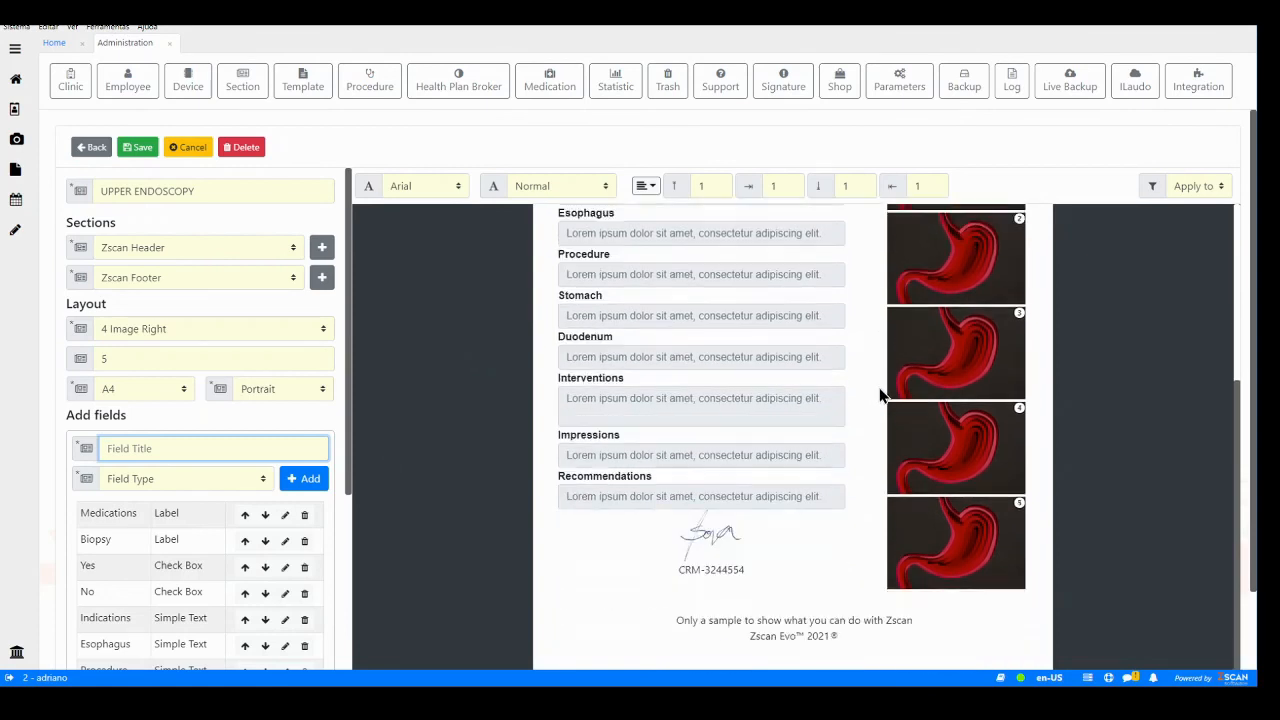
scroll(880, 395, "down", 1)
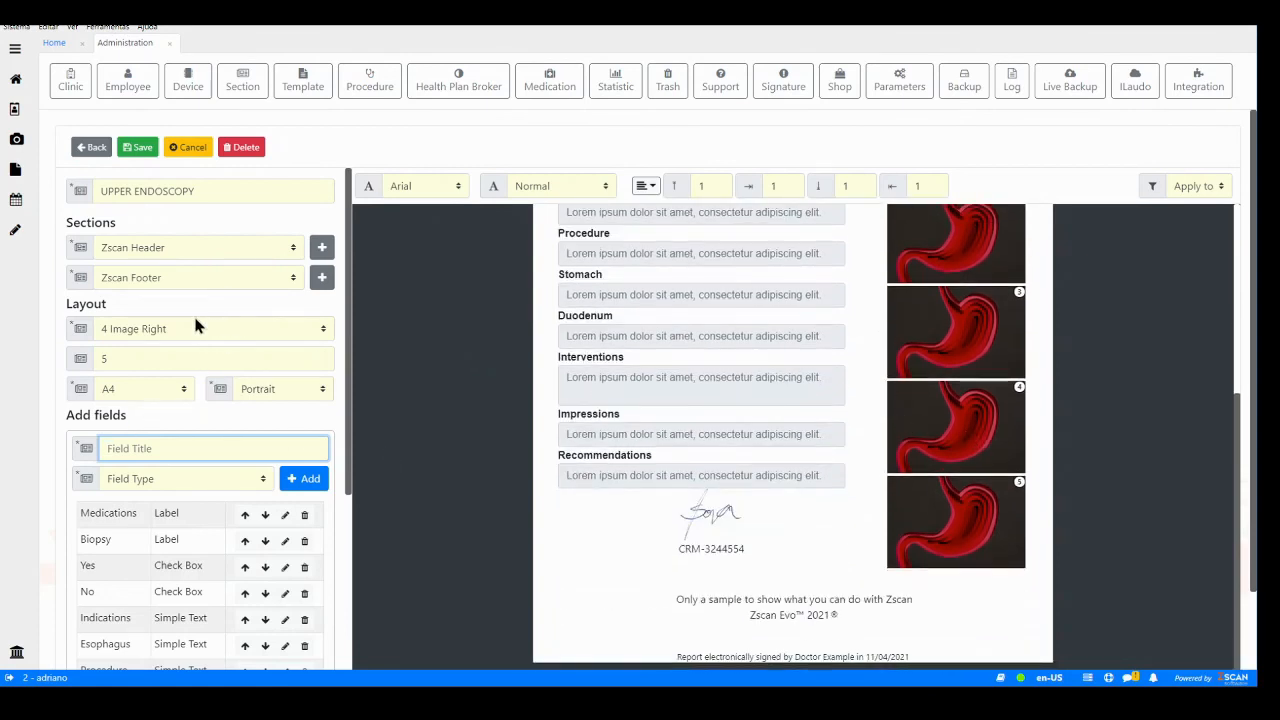
scroll(429, 337, "up", 10)
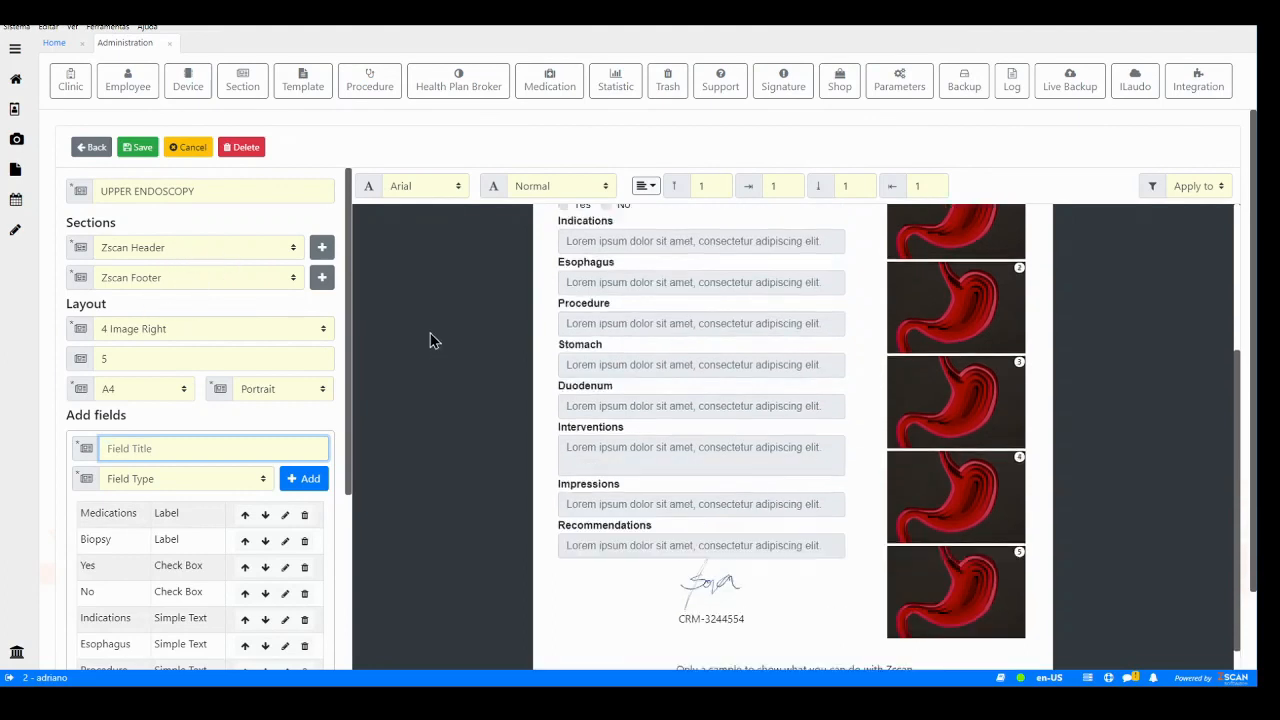
left_click(228, 252)
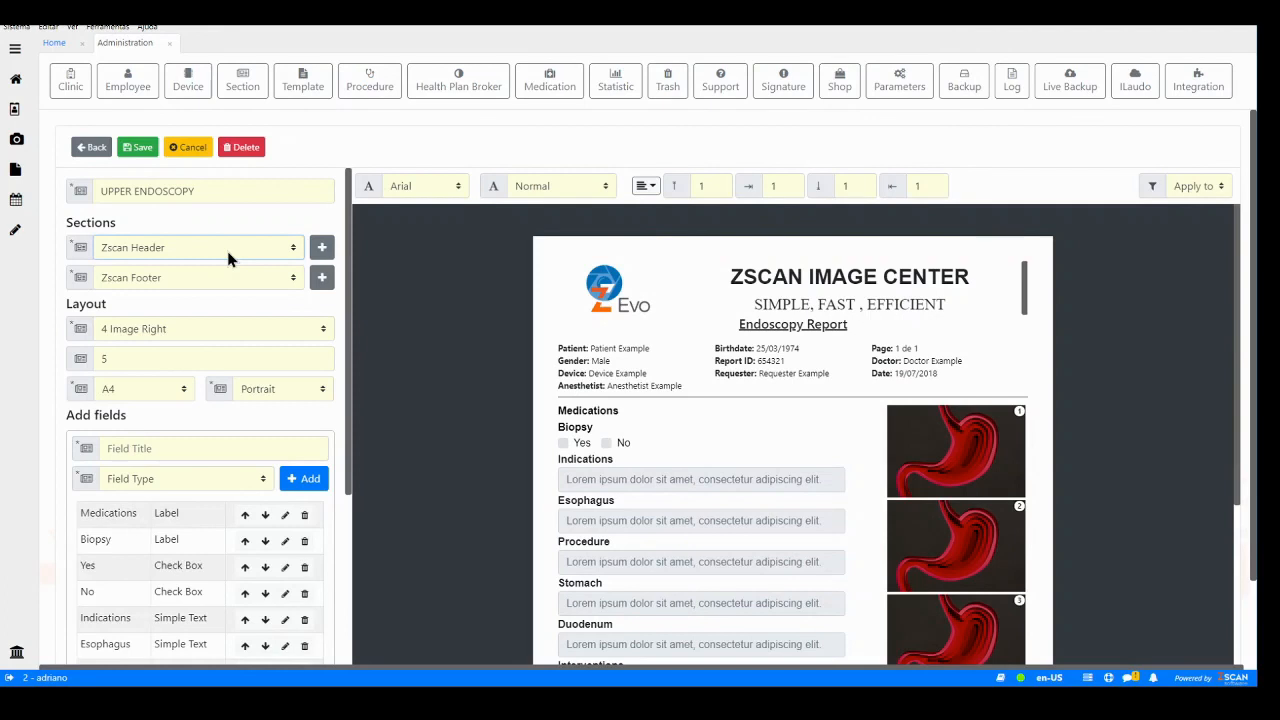
left_click(252, 311)
scroll(700, 330, "down", 3)
scroll(705, 337, "down", 2)
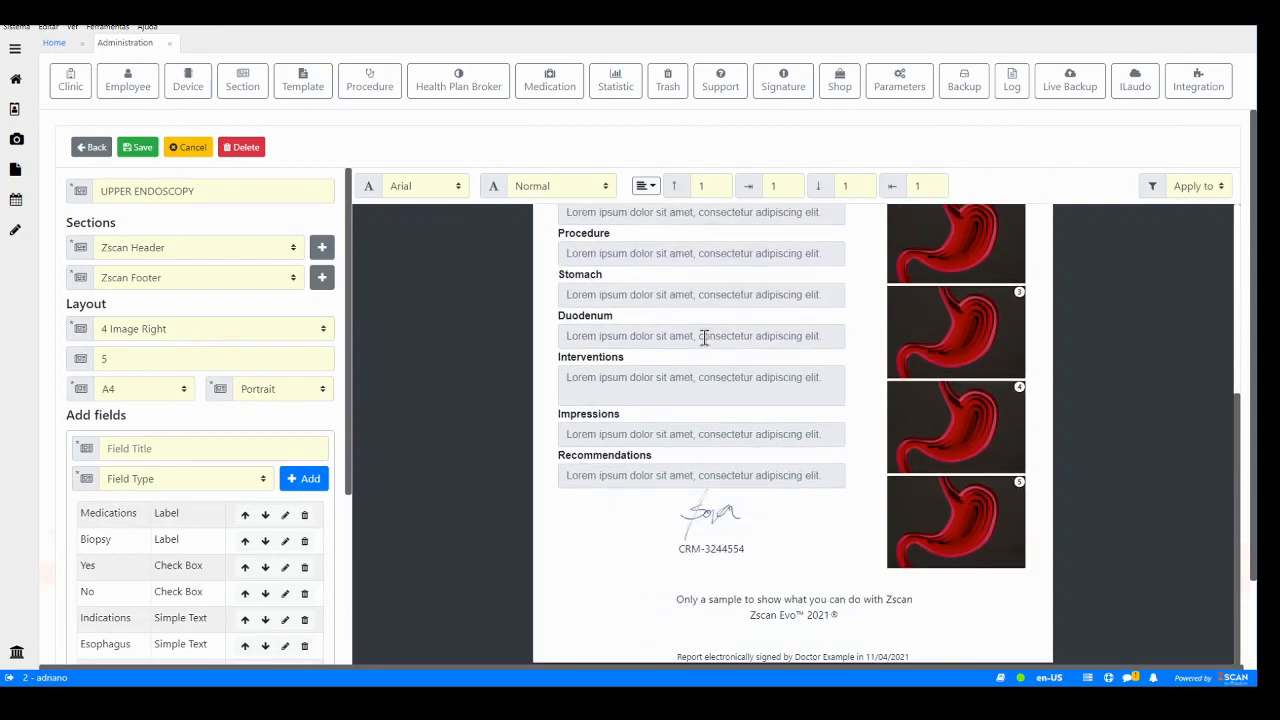
scroll(705, 337, "up", 3)
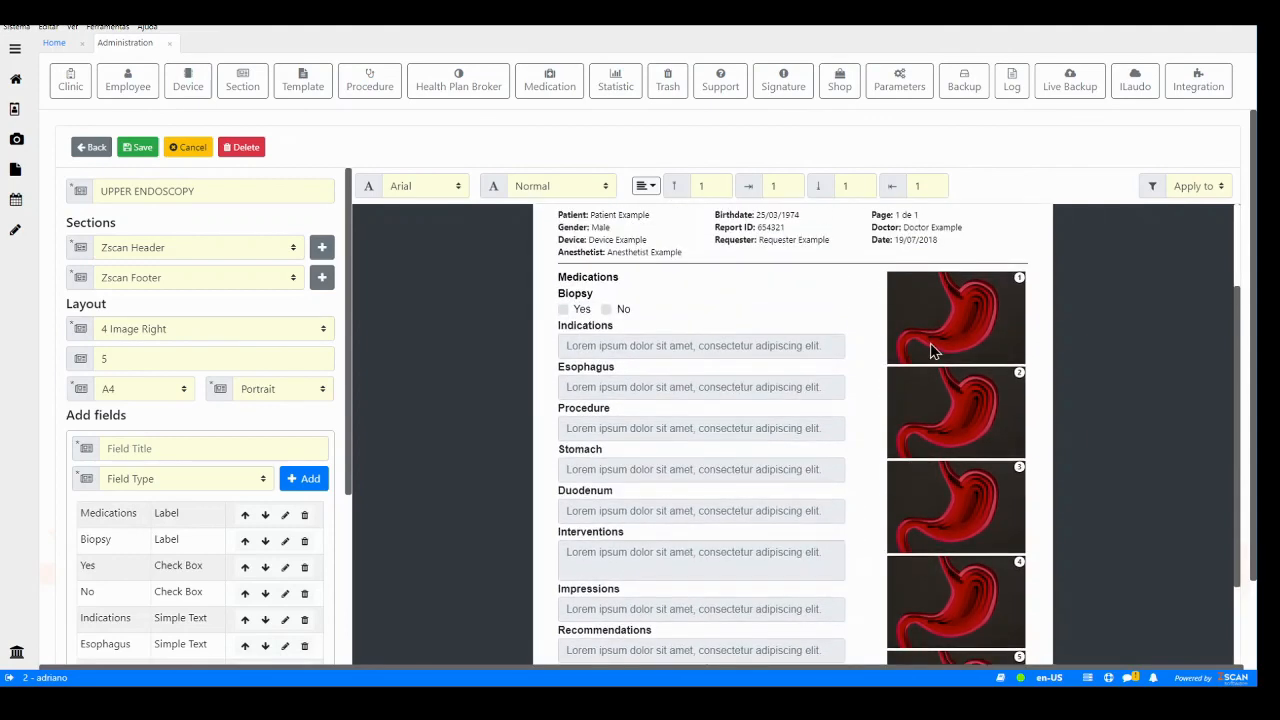
- Switch the template layout to 4 Image Down Only
left_click(153, 340)
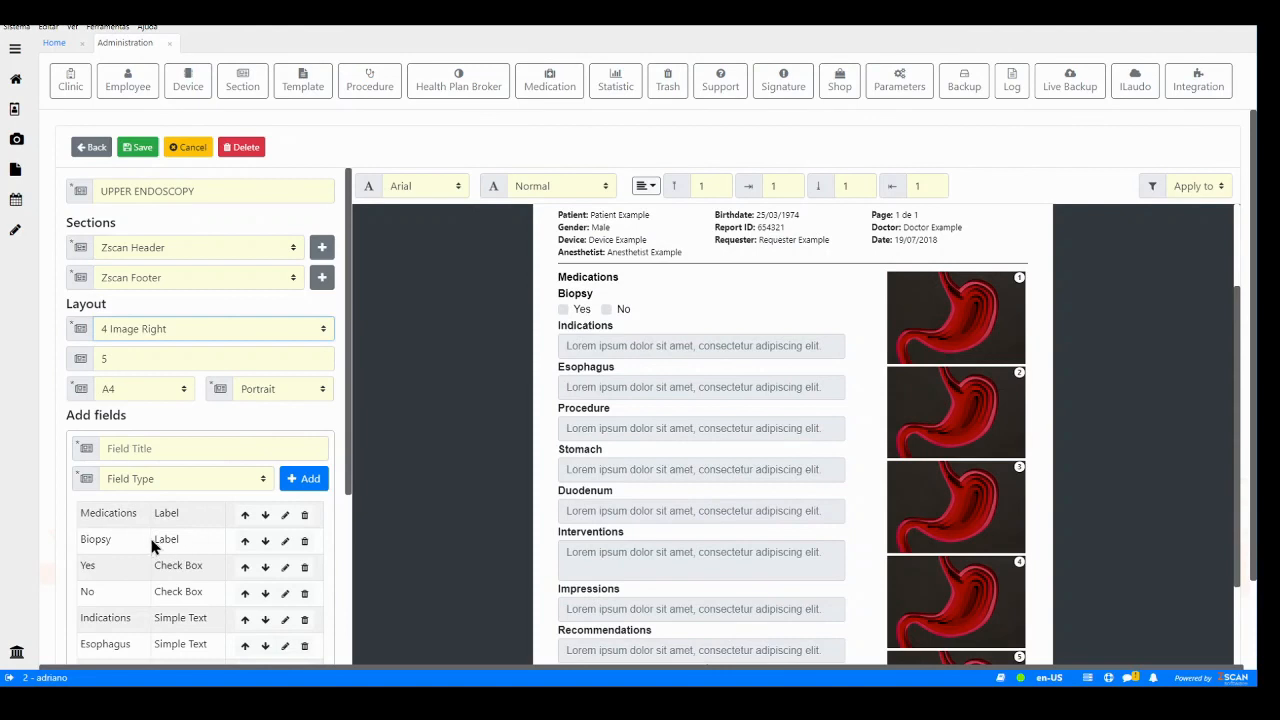
key("Up")
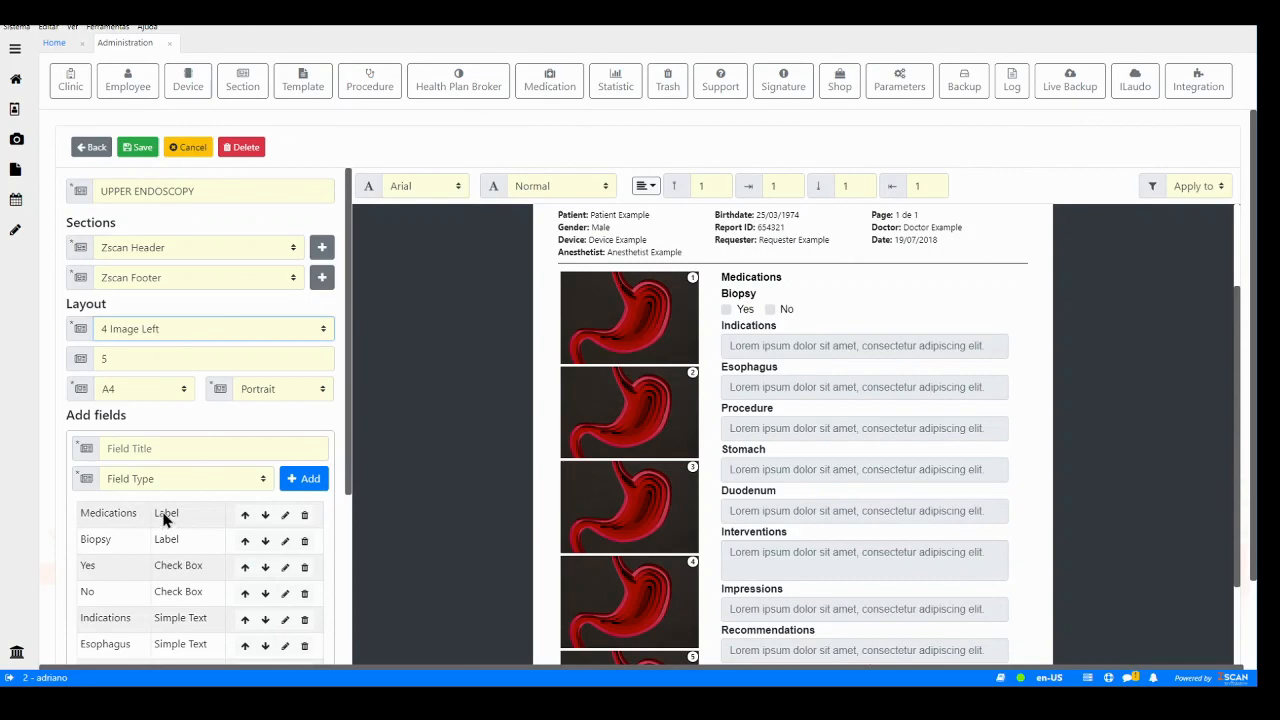
key("Down")
- Scroll through the template preview and field list to examine how the images are arranged
scroll(671, 358, "down", 10)
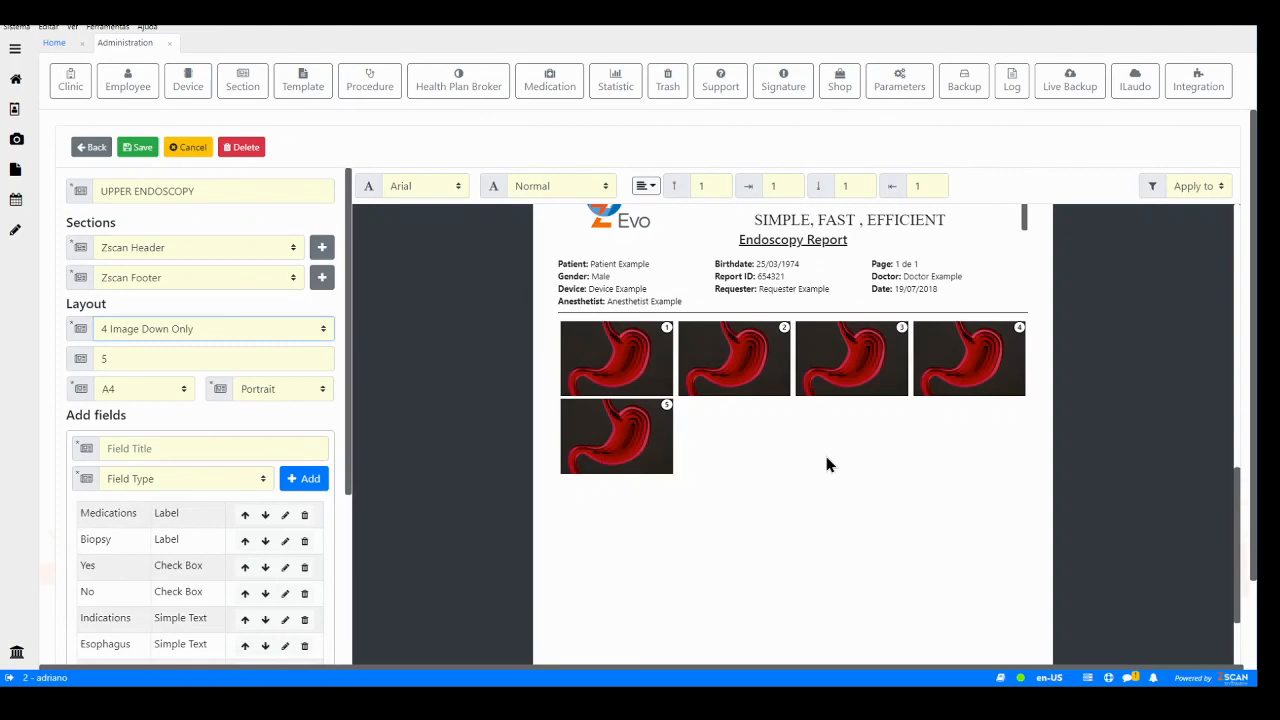
scroll(807, 468, "down", 2)
scroll(810, 478, "up", 5)
scroll(810, 478, "up", 5)
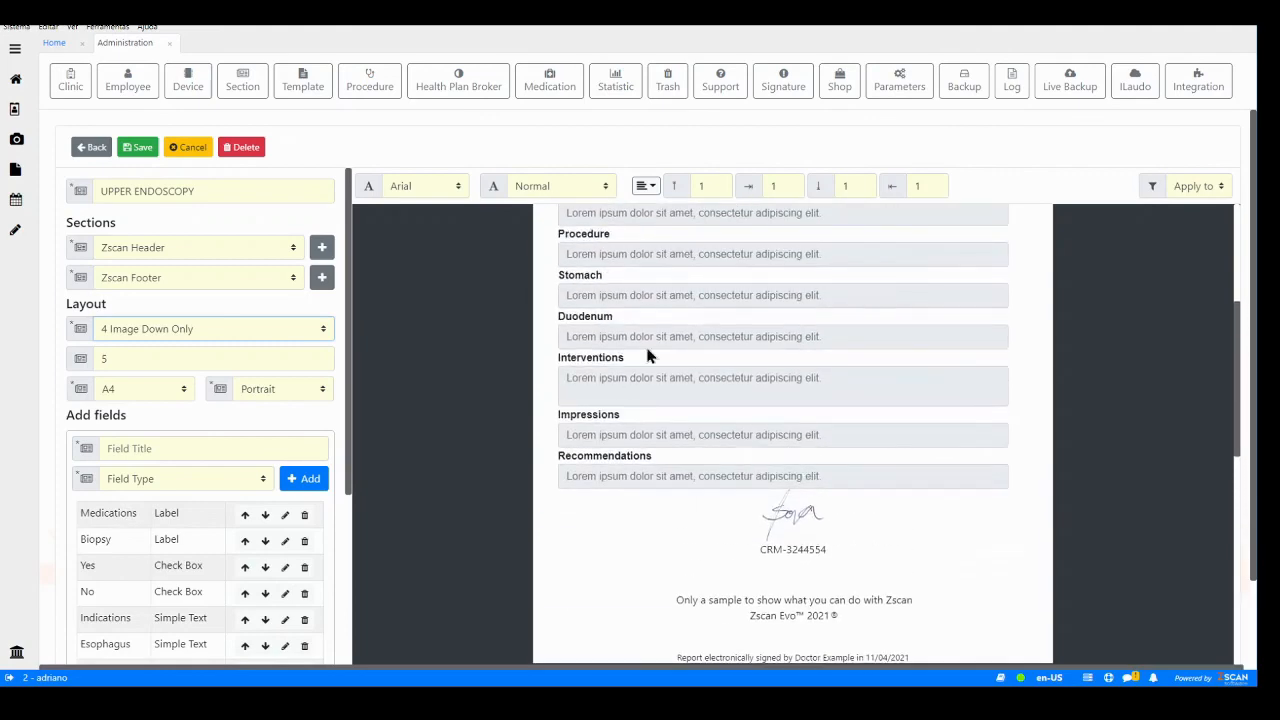
scroll(655, 455, "down", 5)
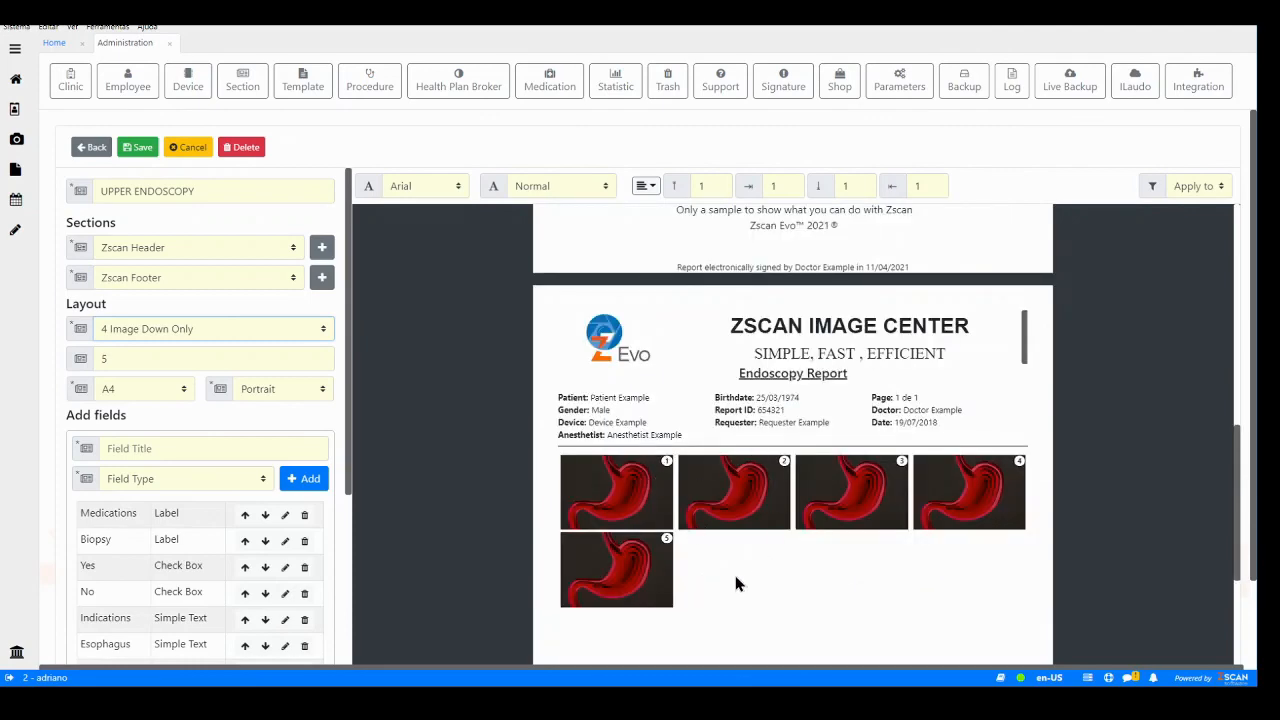
scroll(736, 578, "down", 2)
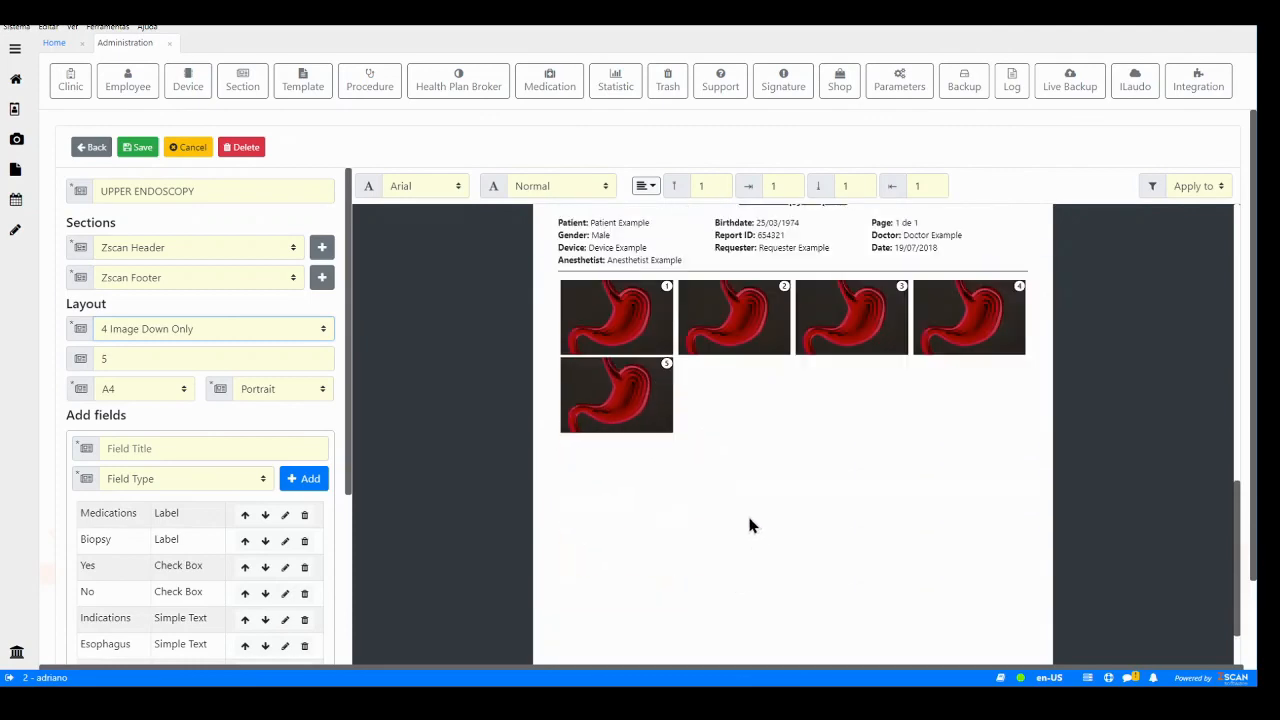
scroll(750, 520, "up", 4)
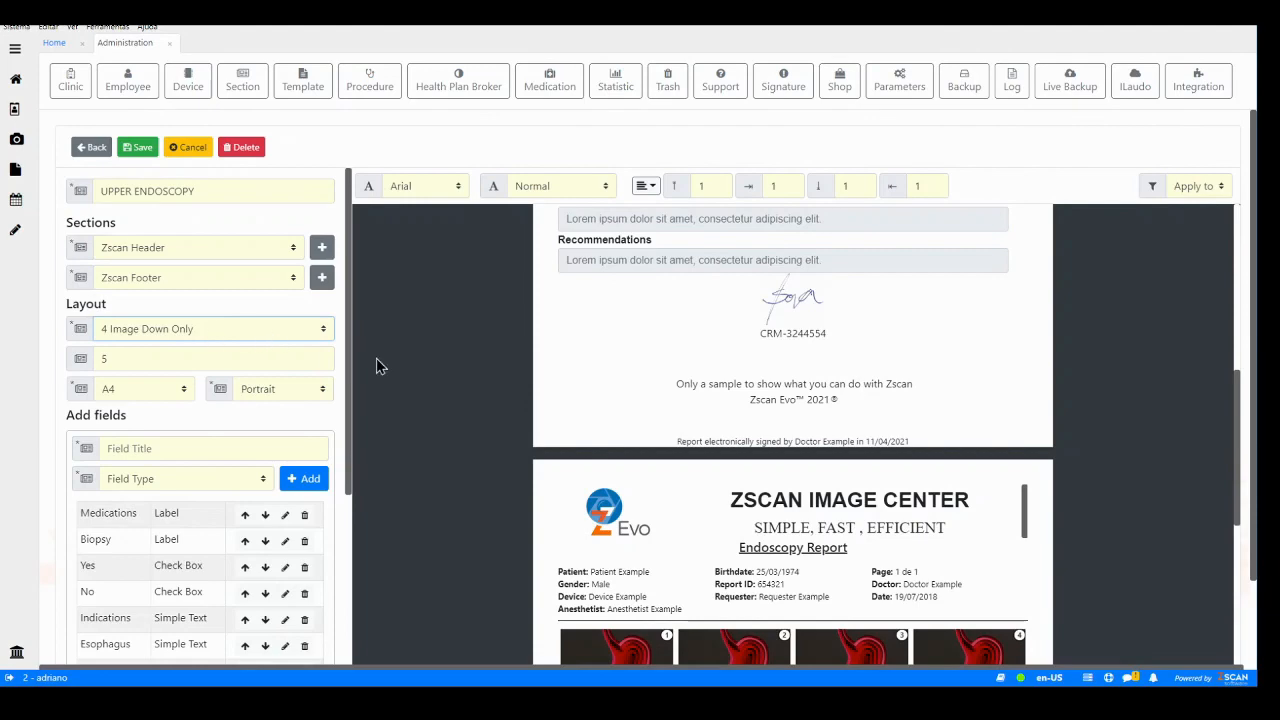
scroll(284, 410, "down", 3)
scroll(633, 398, "down", 4)
scroll(630, 400, "up", 2)
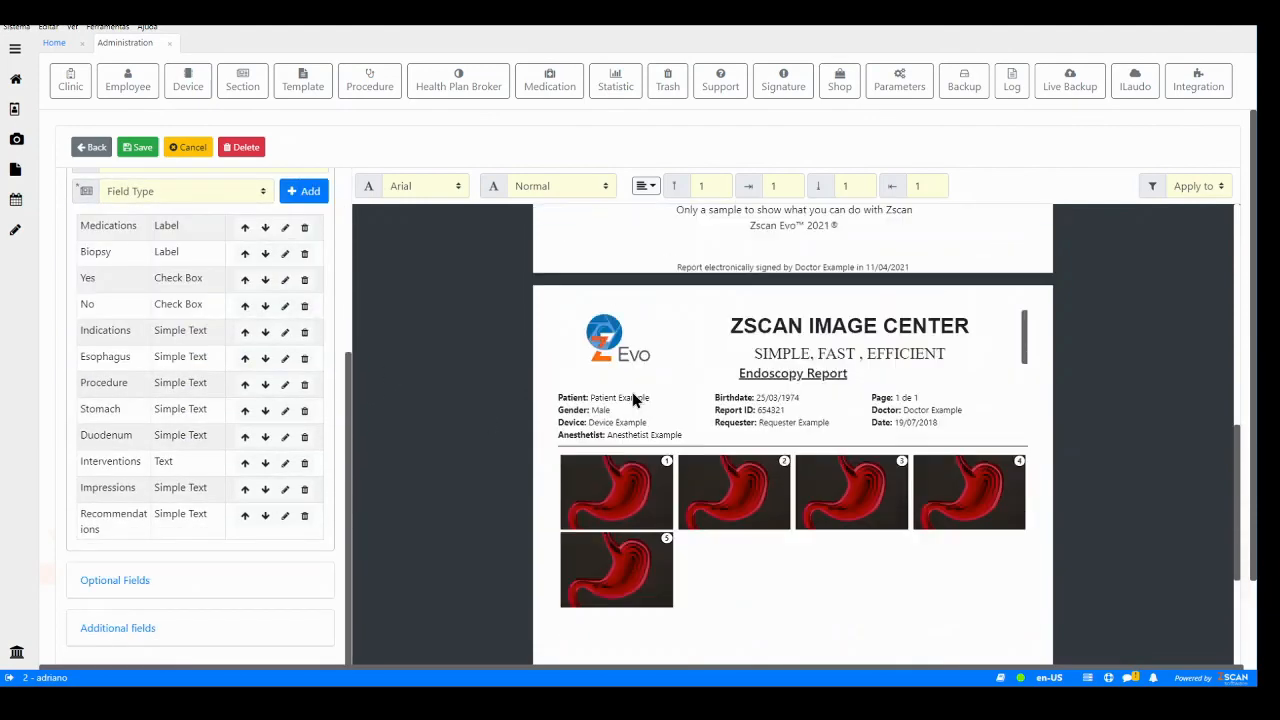
scroll(633, 400, "down", 2)
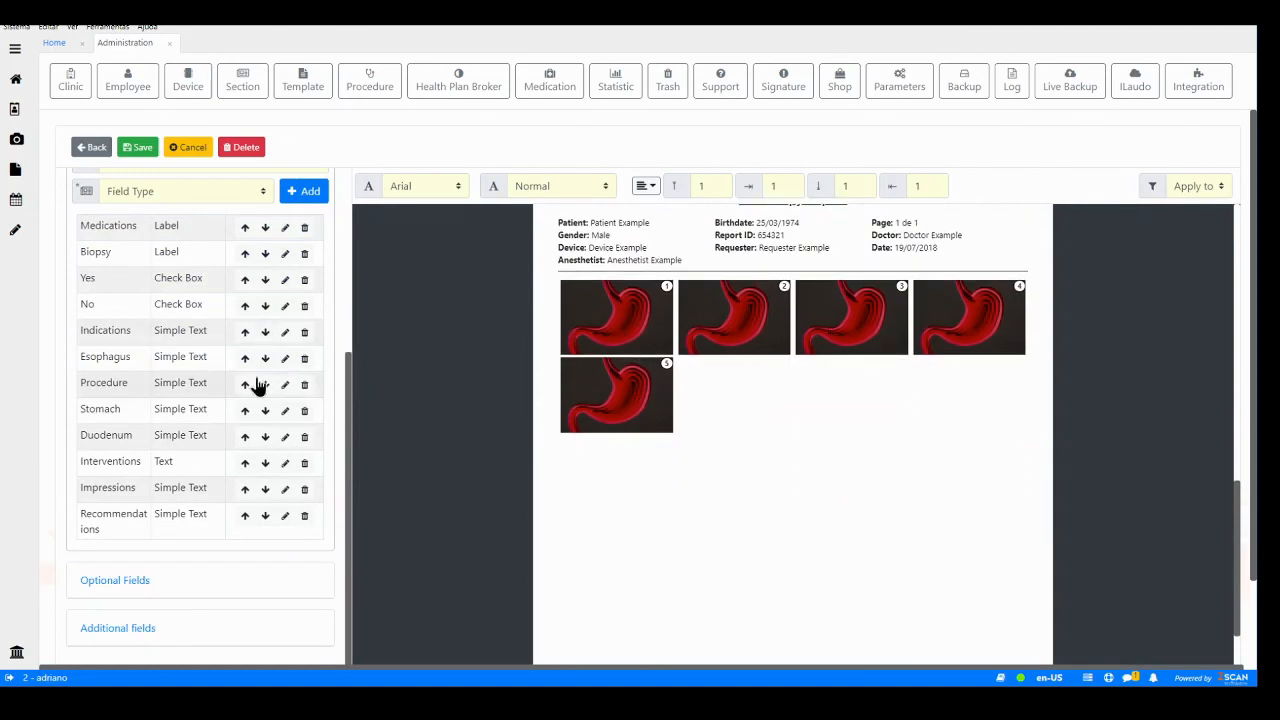
scroll(251, 383, "up", 3)
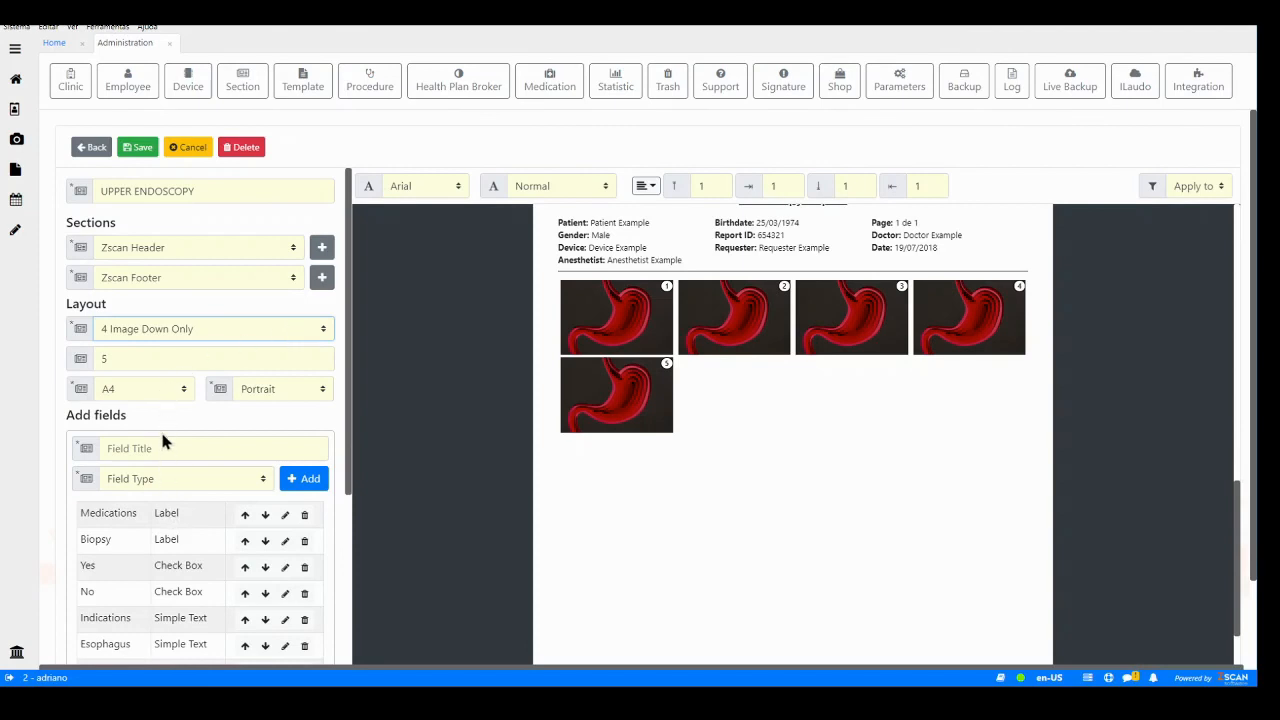
- Change the layout to 2 Image Down and raise the number of images to 6
left_click(155, 392)
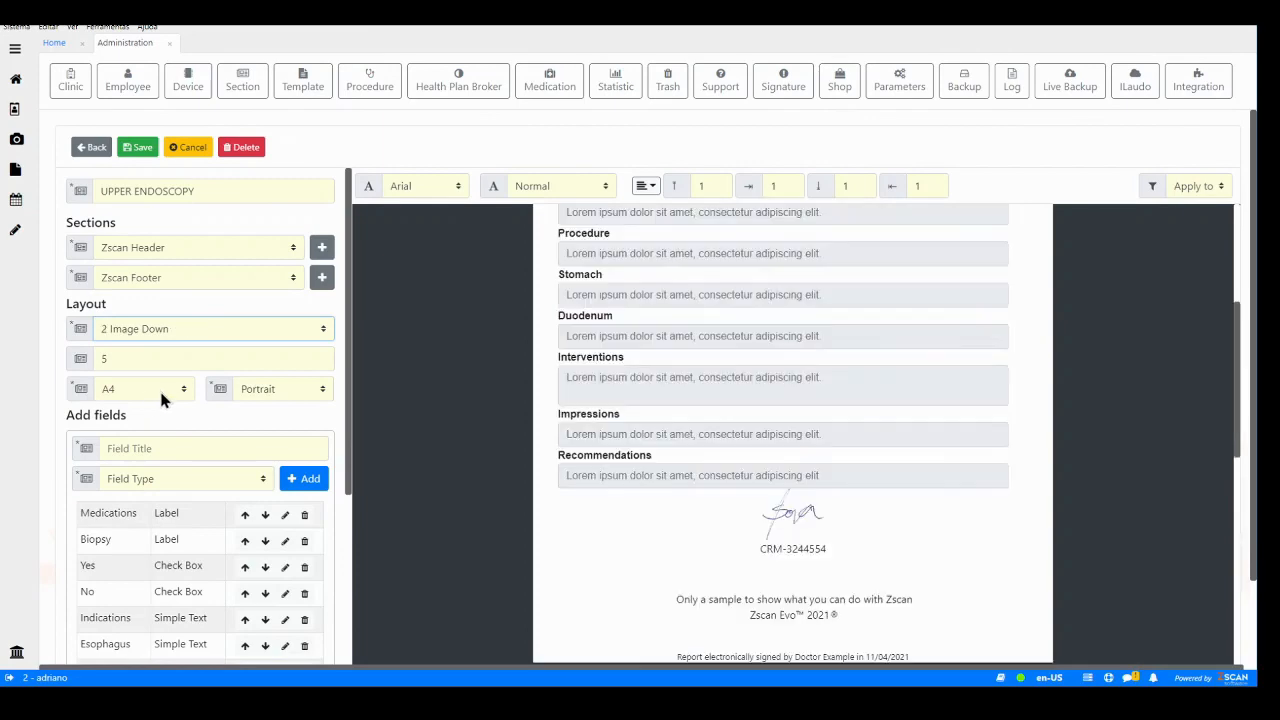
scroll(835, 401, "down", 7)
scroll(838, 403, "up", 2)
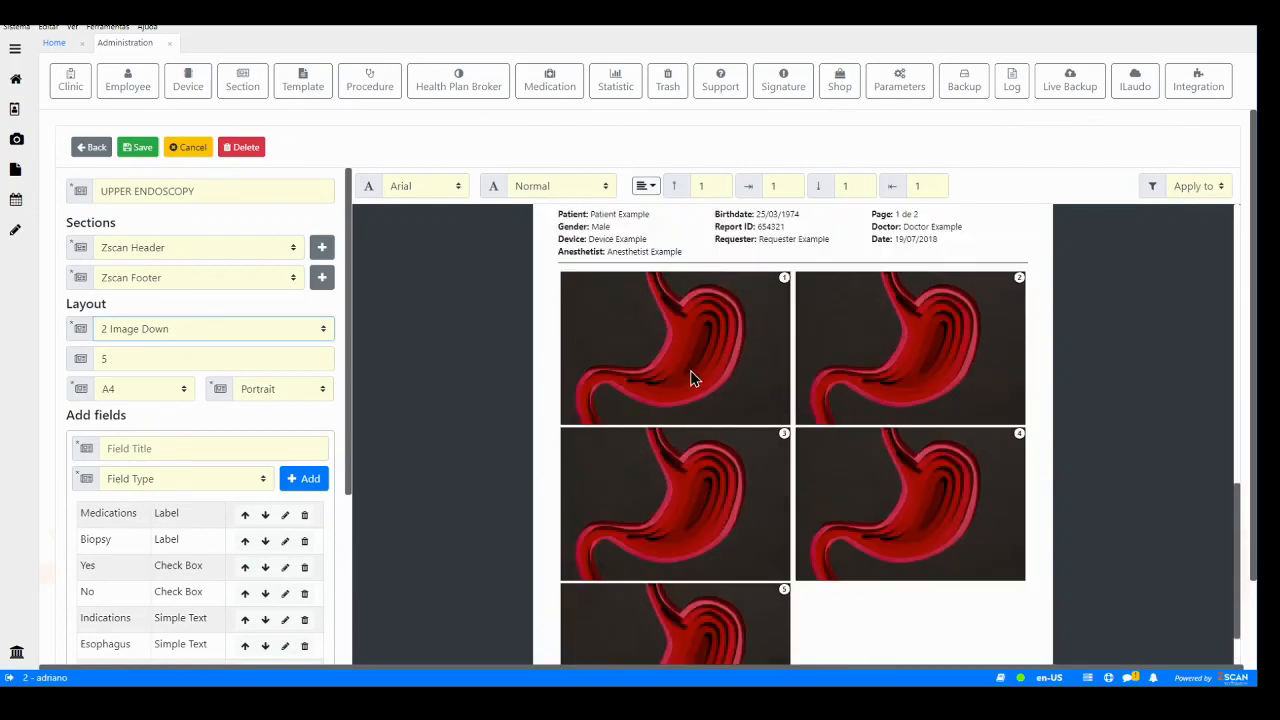
scroll(893, 345, "down", 2)
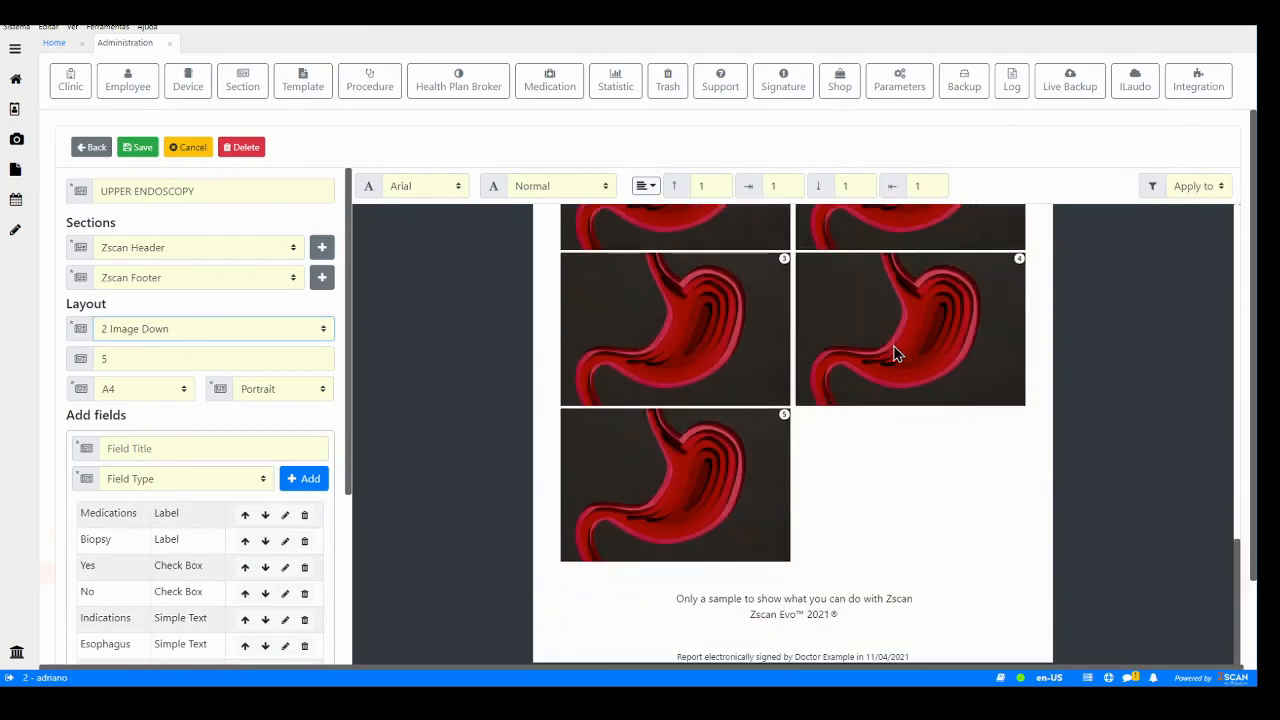
left_click(321, 355)
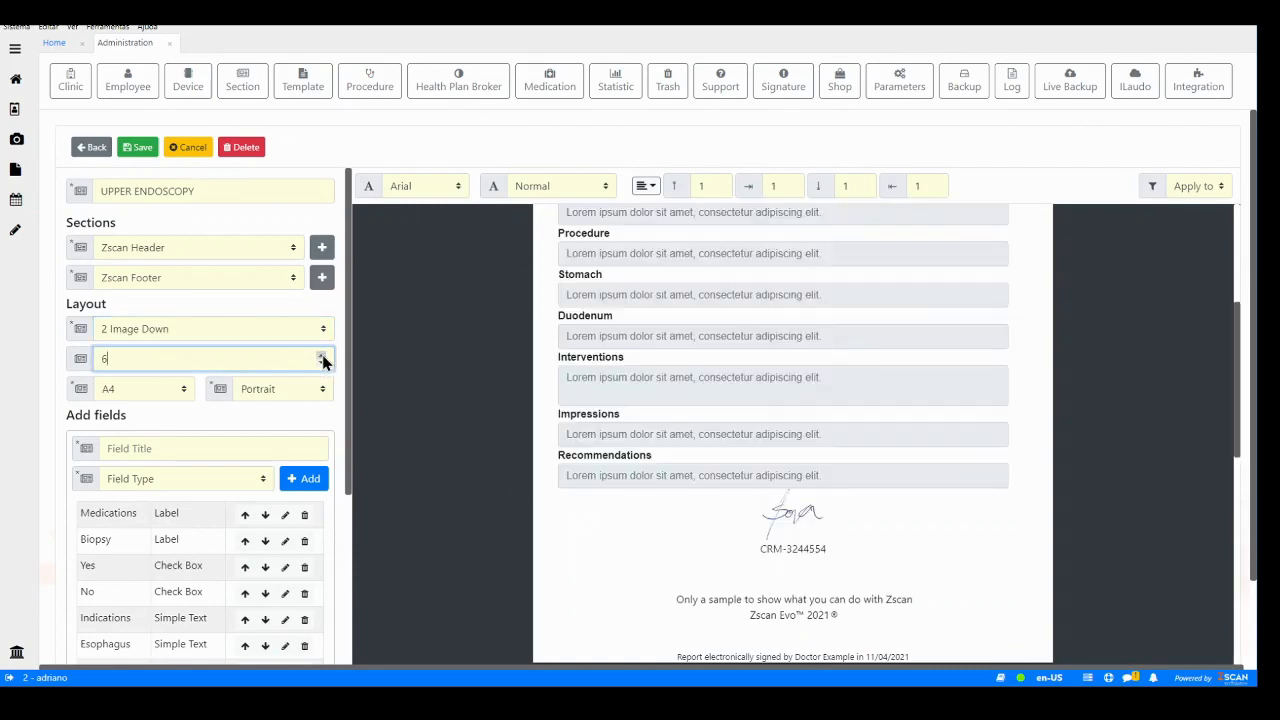
scroll(658, 382, "down", 1)
scroll(690, 387, "up", 2)
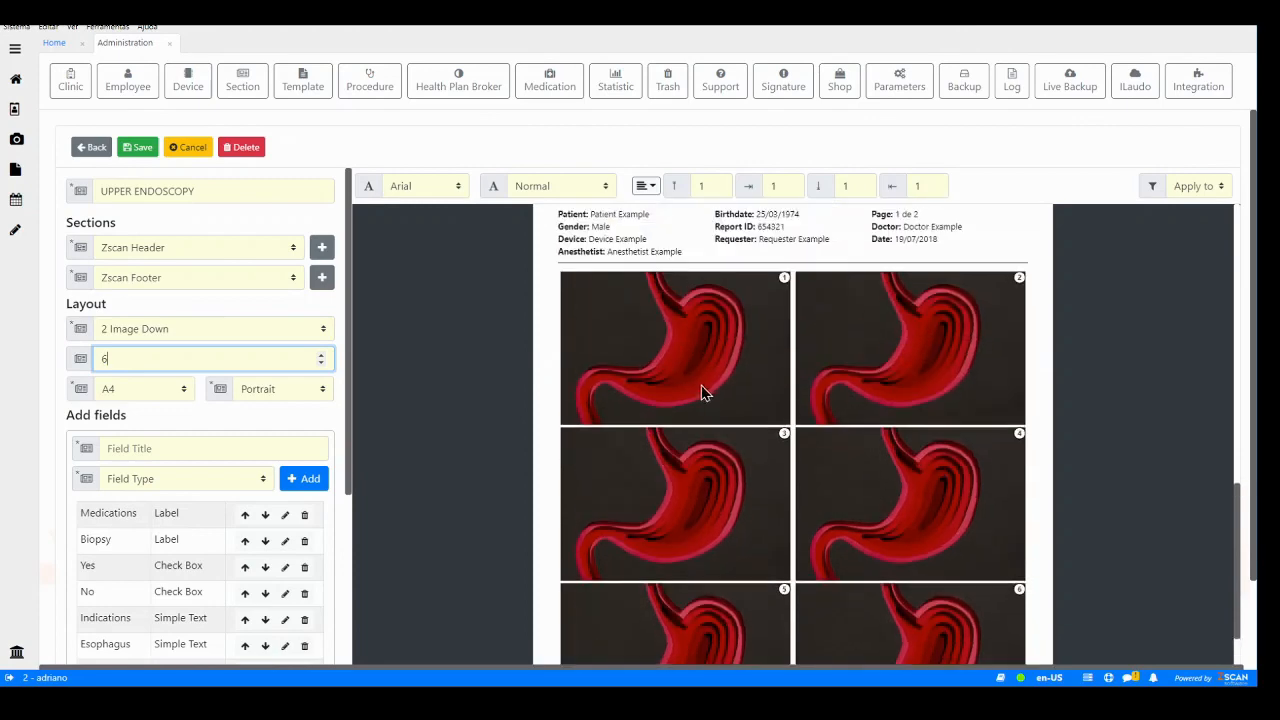
scroll(736, 384, "down", 2)
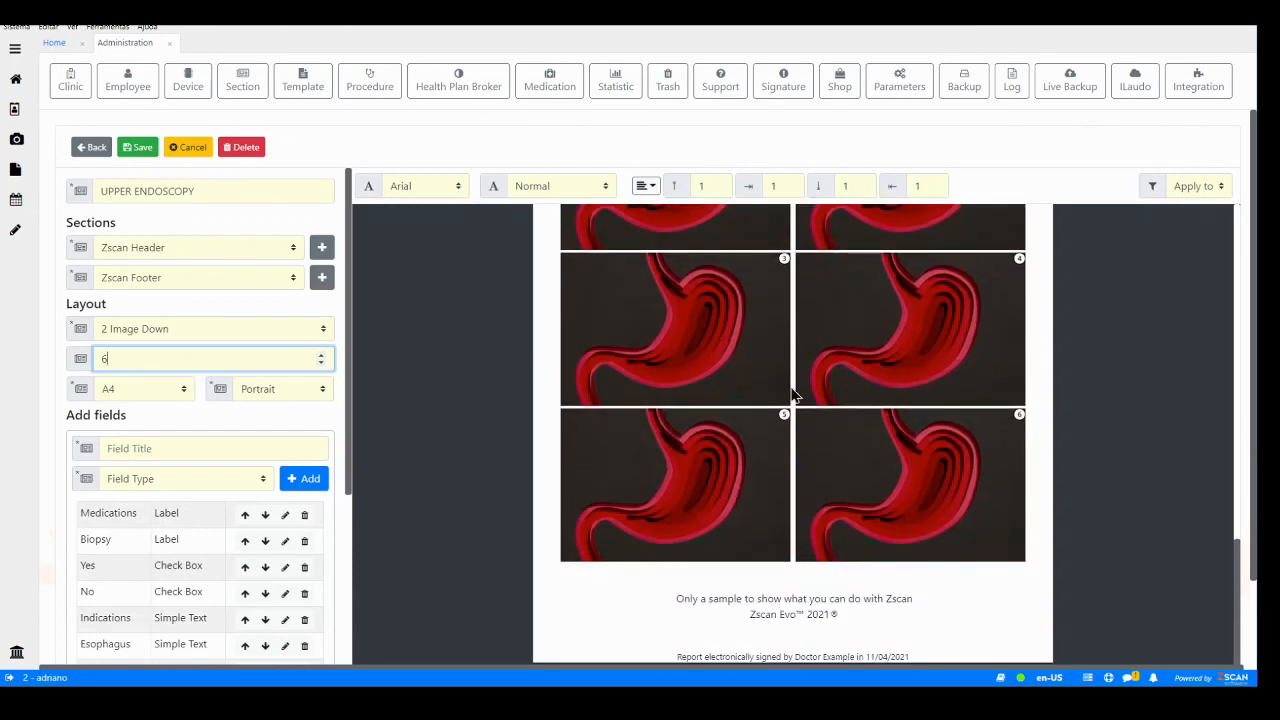
- Change the template layout to 3 Image Down
left_click(258, 341)
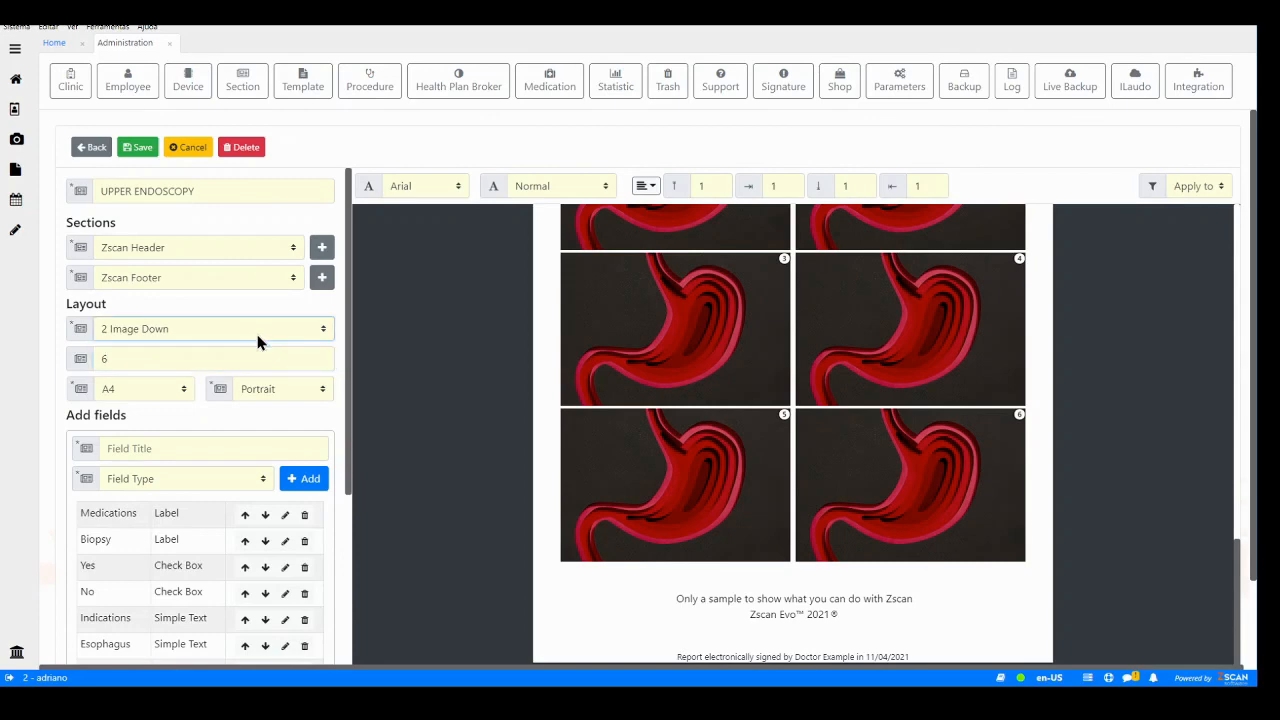
left_click(262, 405)
scroll(758, 390, "down", 8)
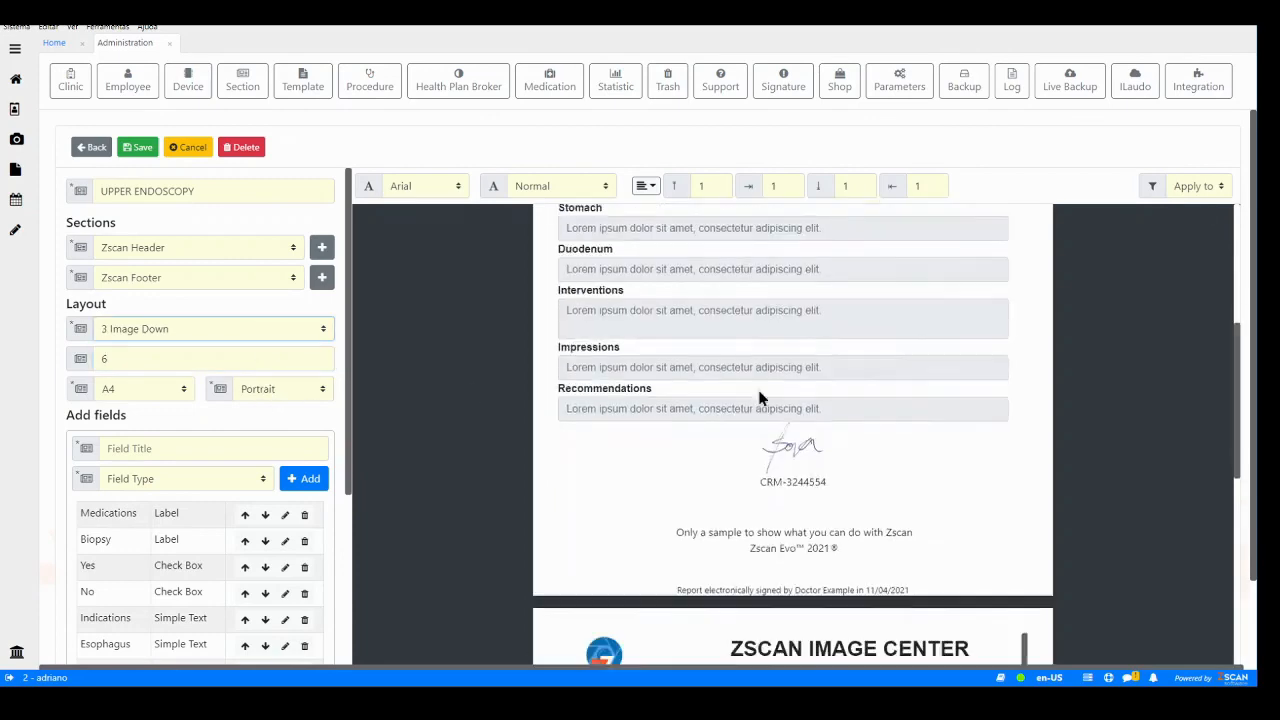
scroll(732, 405, "up", 2)
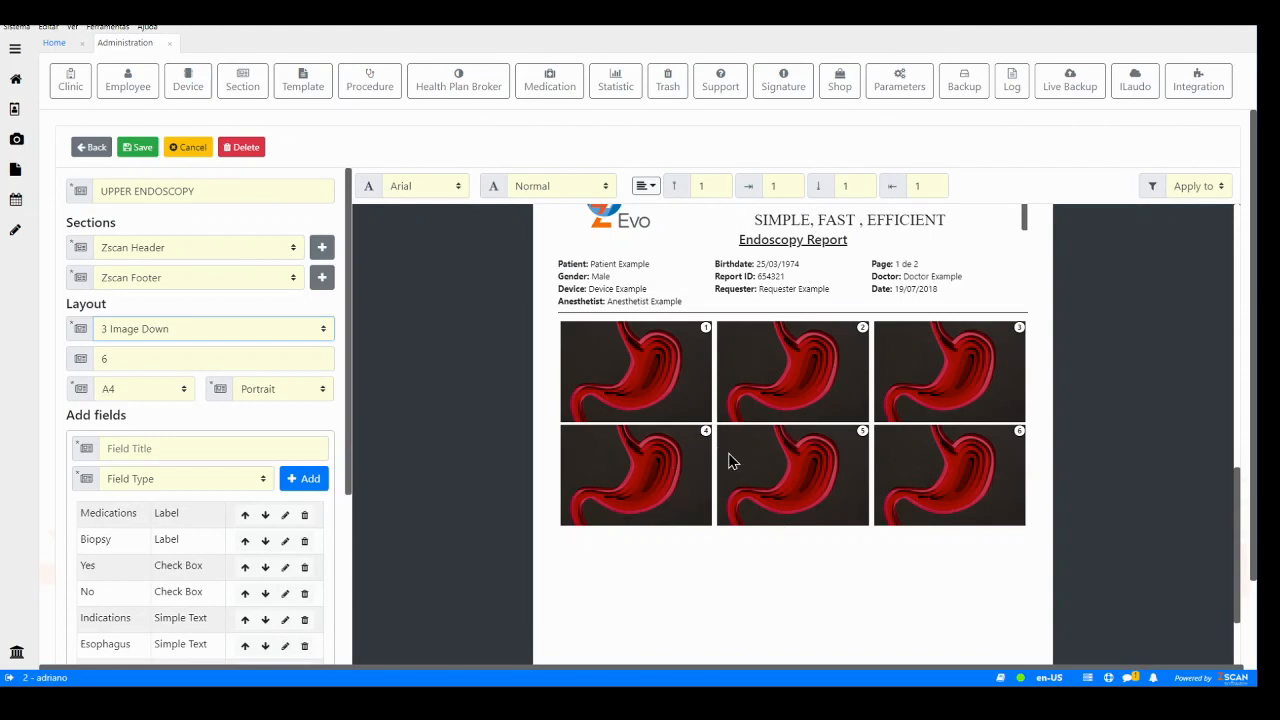
scroll(724, 466, "down", 2)
scroll(726, 468, "up", 2)
scroll(728, 445, "down", 3)
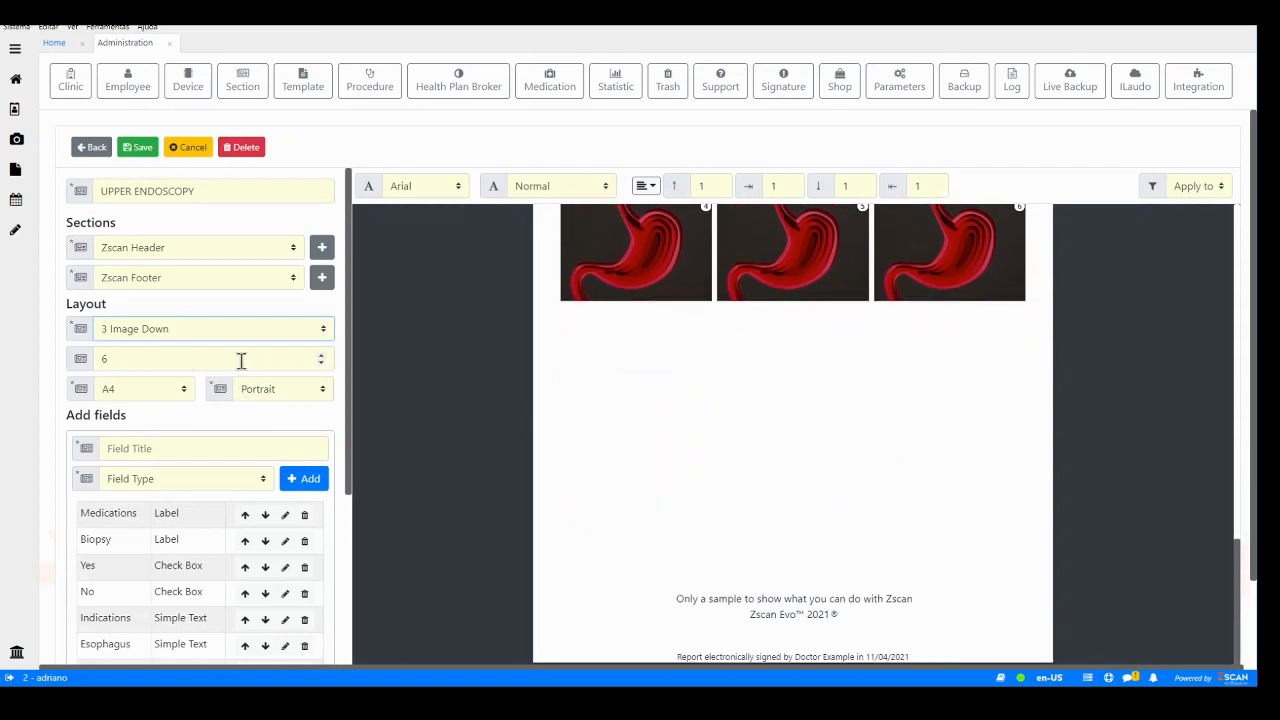
- Raise the number of images in the template to 12
left_click(197, 358)
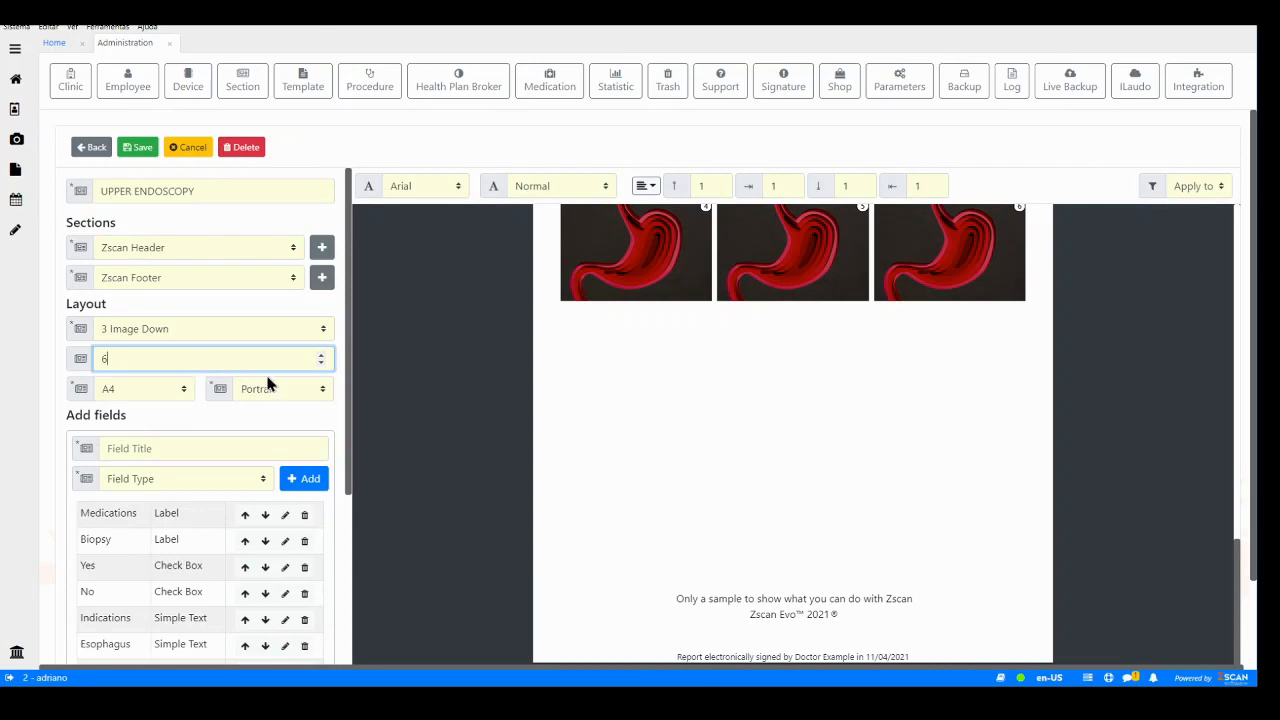
left_click(321, 355)
left_click(321, 355)
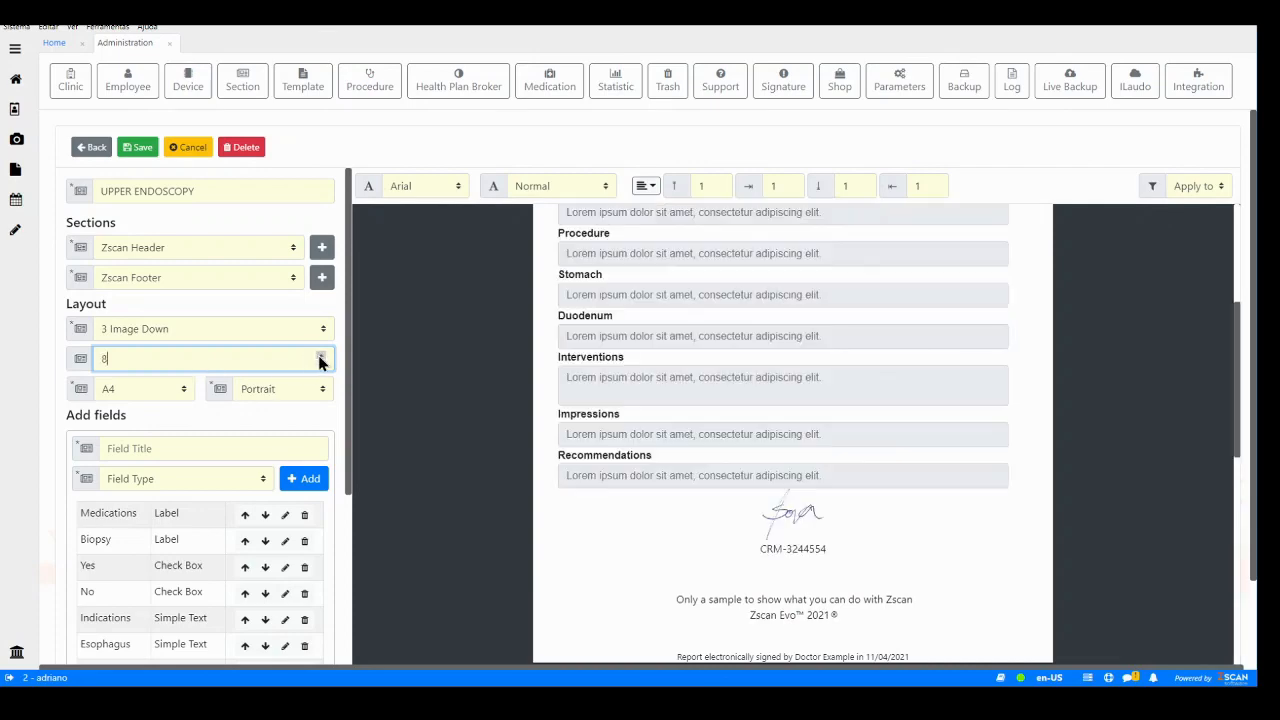
left_click(321, 355)
left_click(321, 355)
left_click(321, 355)
left_click(321, 355)
scroll(431, 366, "down", 7)
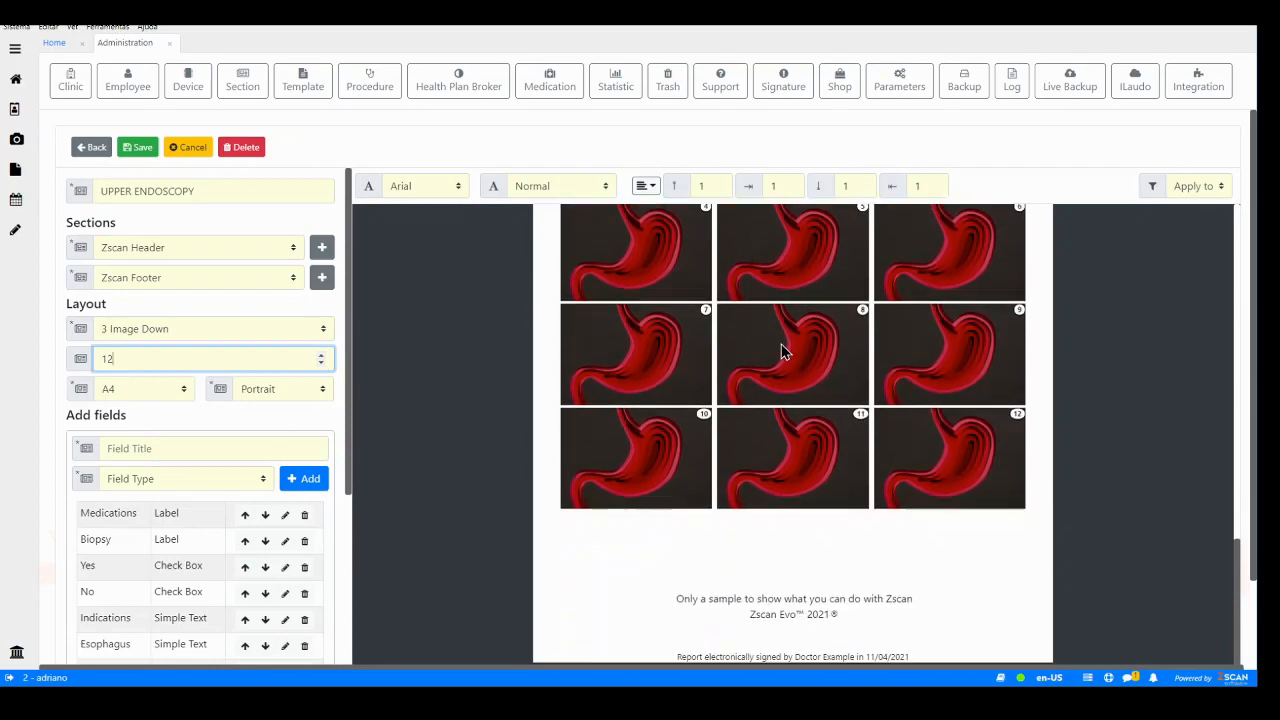
scroll(783, 350, "down", 2)
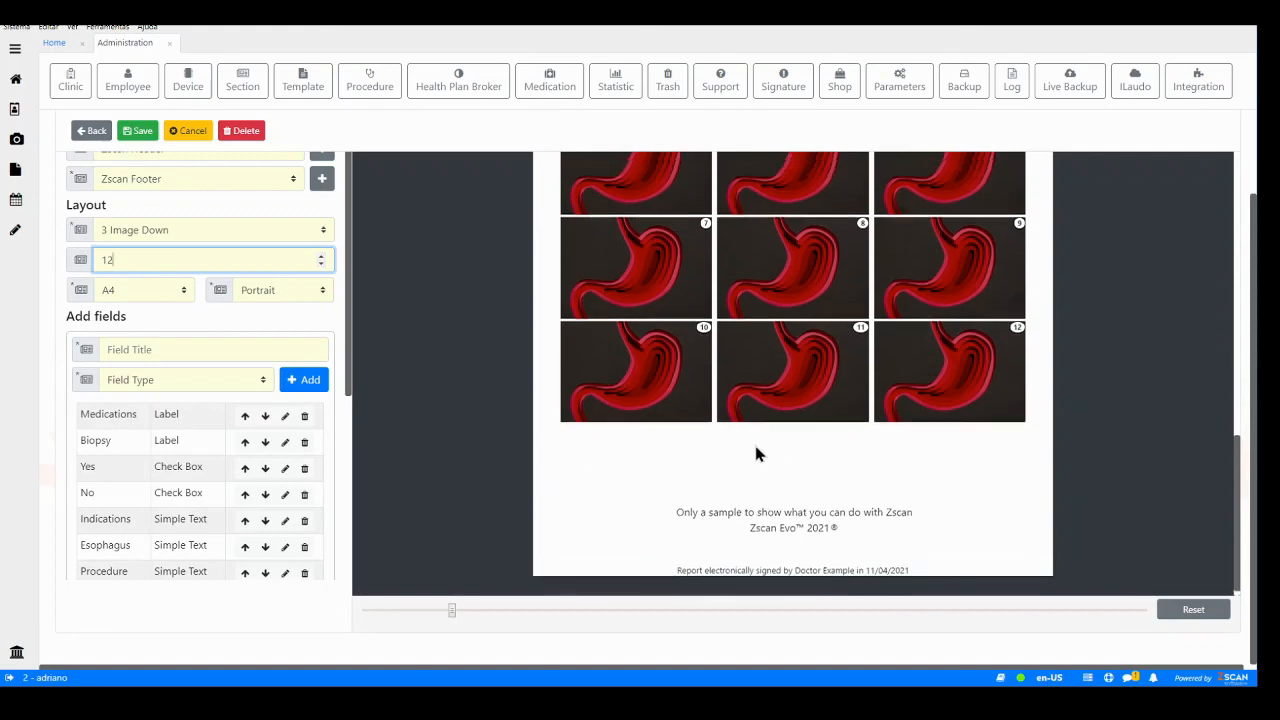
scroll(753, 440, "up", 4)
scroll(758, 453, "down", 2)
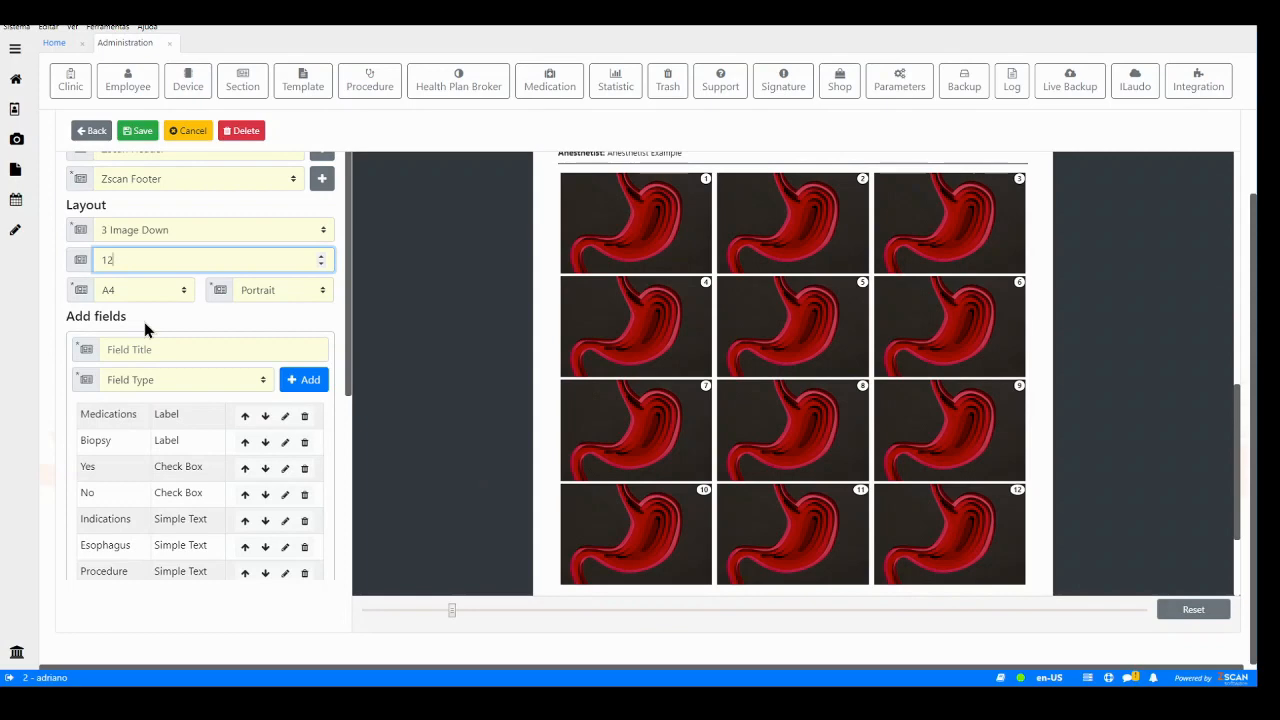
scroll(545, 360, "up", 9)
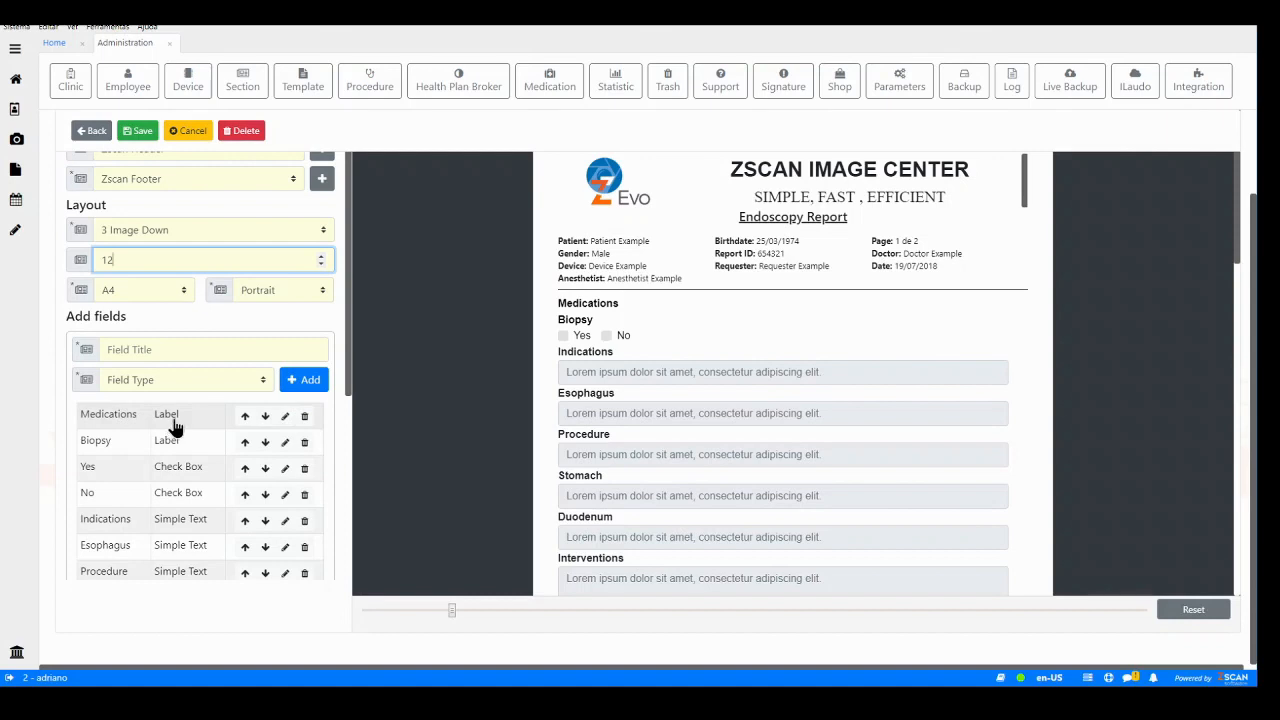
- Examine the Add fields inputs and the template's list of fields
left_click(229, 352)
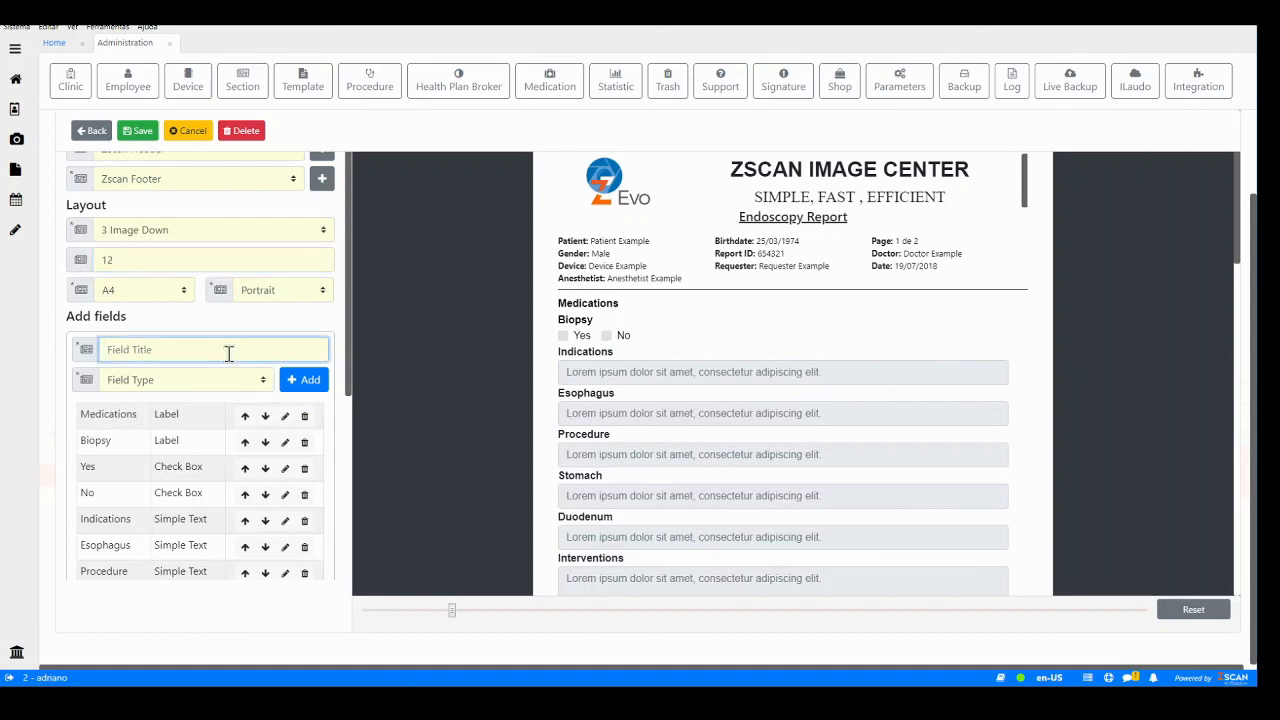
left_click(173, 381)
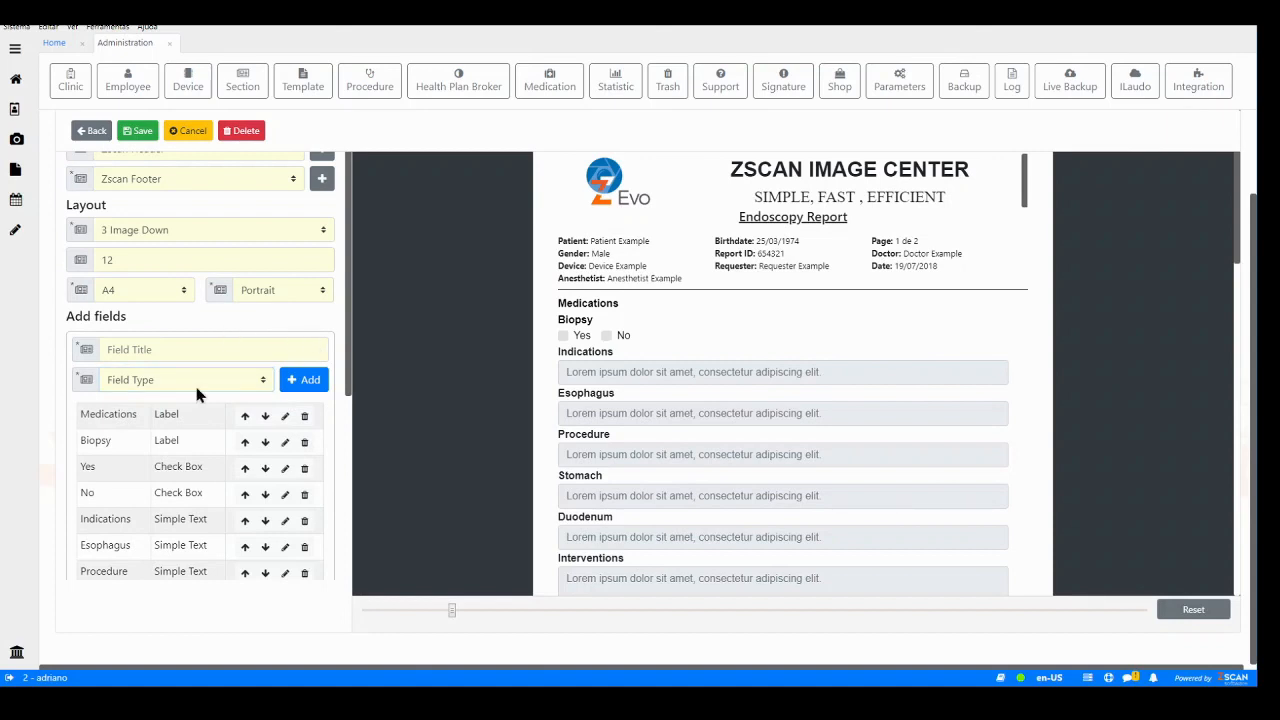
scroll(210, 415, "down", 5)
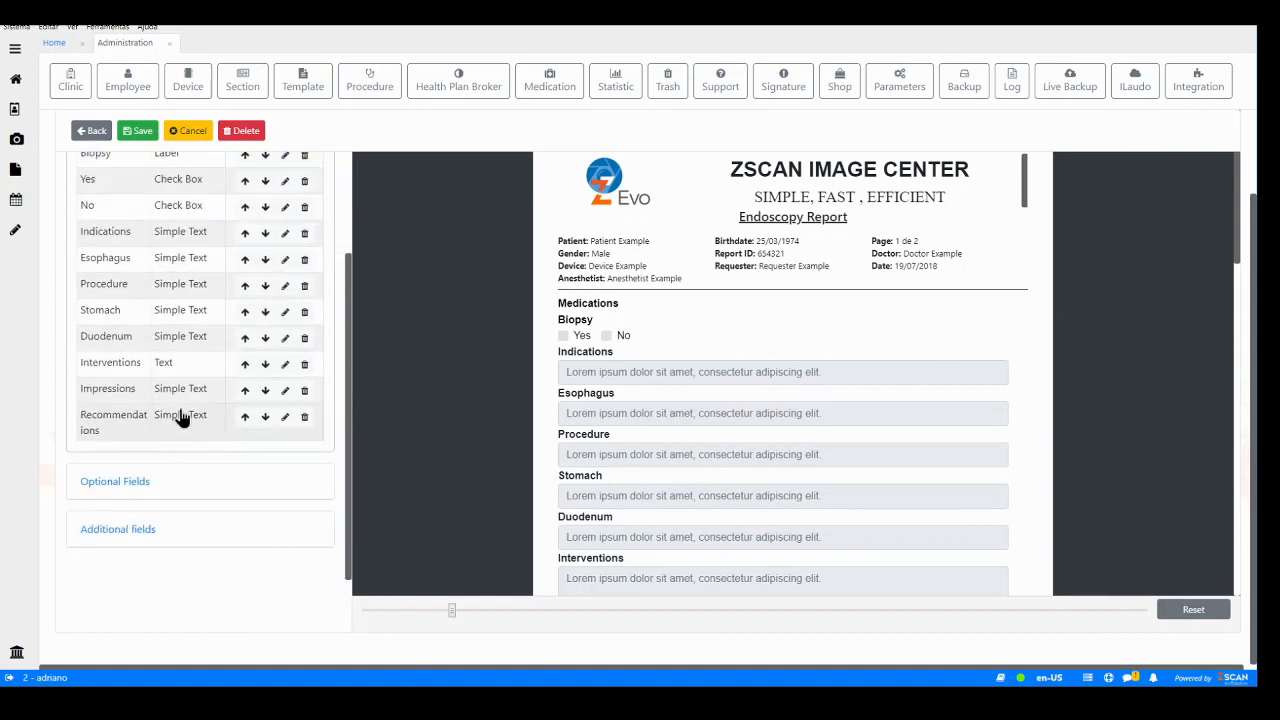
scroll(563, 369, "down", 3)
scroll(523, 423, "up", 3)
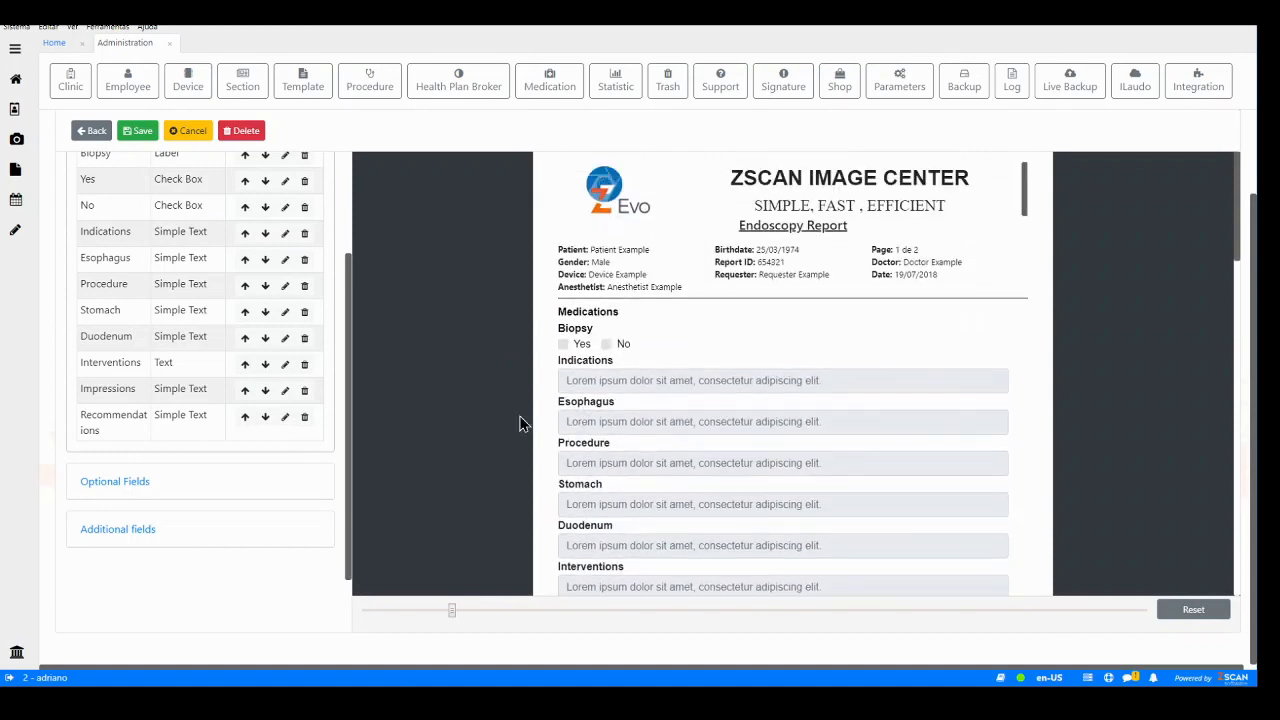
- Open Optional Fields and switch on Patient Document, briefly toggling Patient ID on and back off
left_click(114, 485)
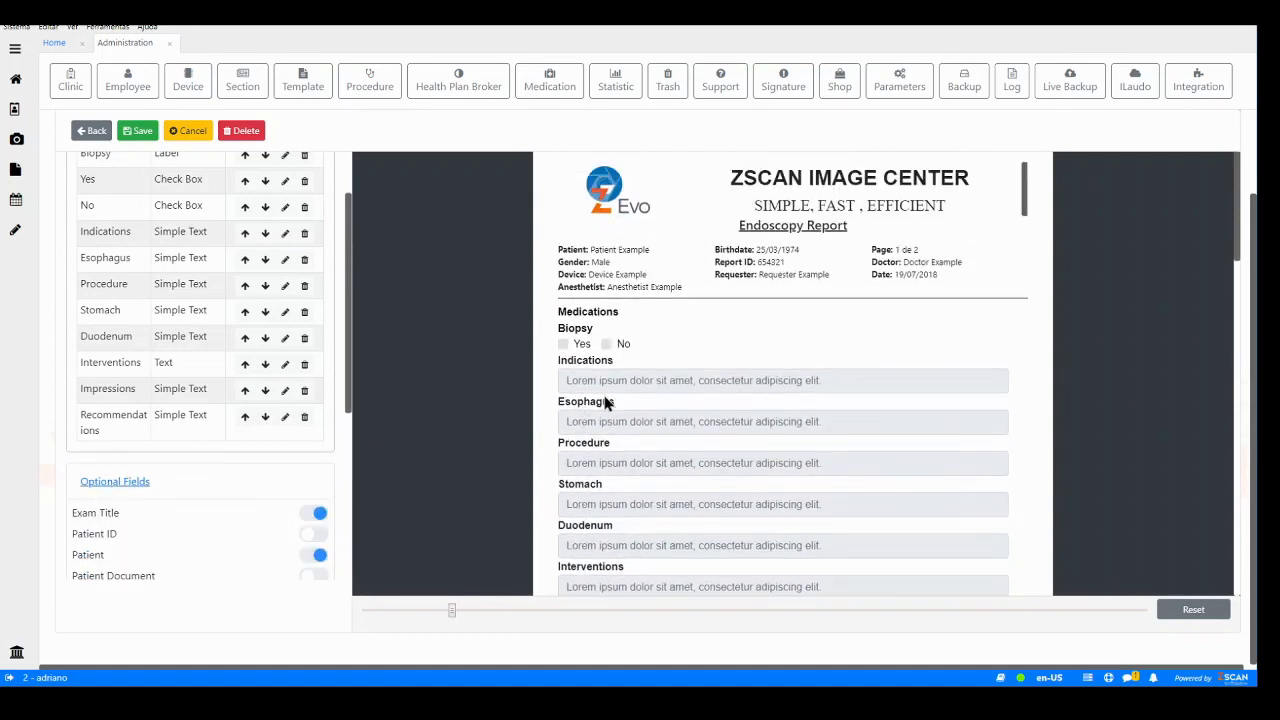
scroll(632, 396, "down", 2)
scroll(632, 392, "up", 2)
scroll(266, 545, "down", 3)
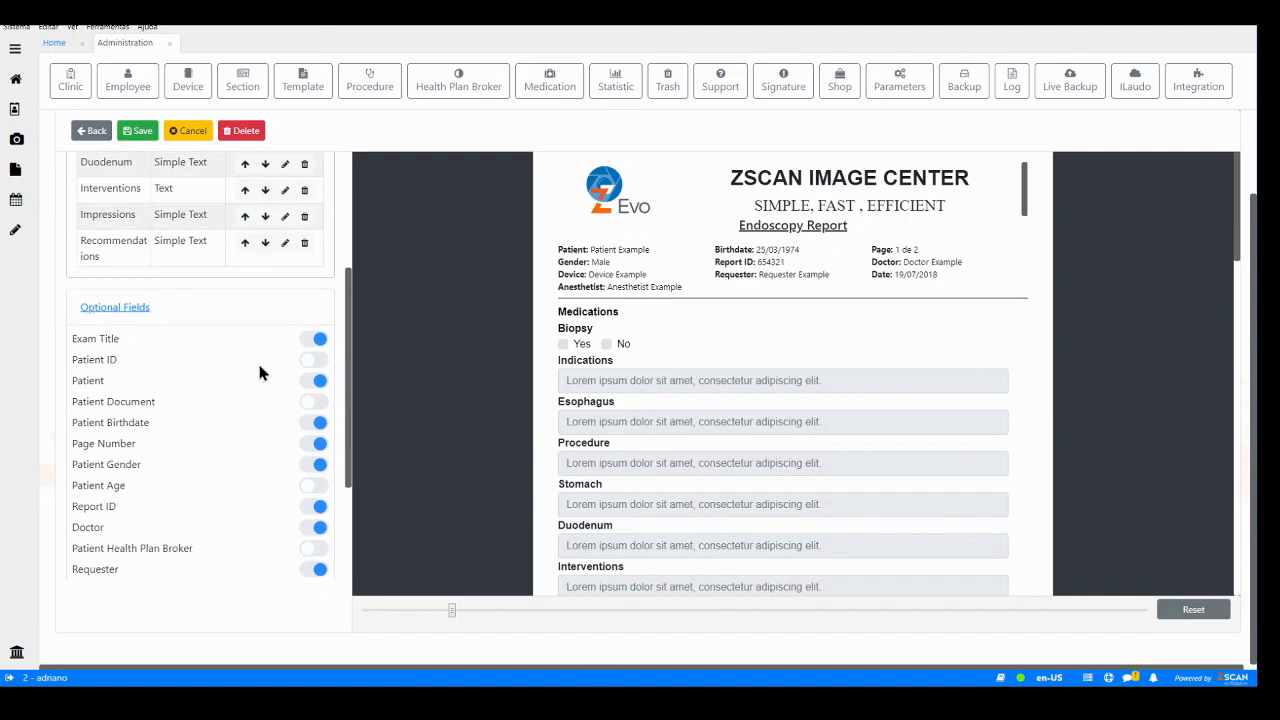
left_click(312, 360)
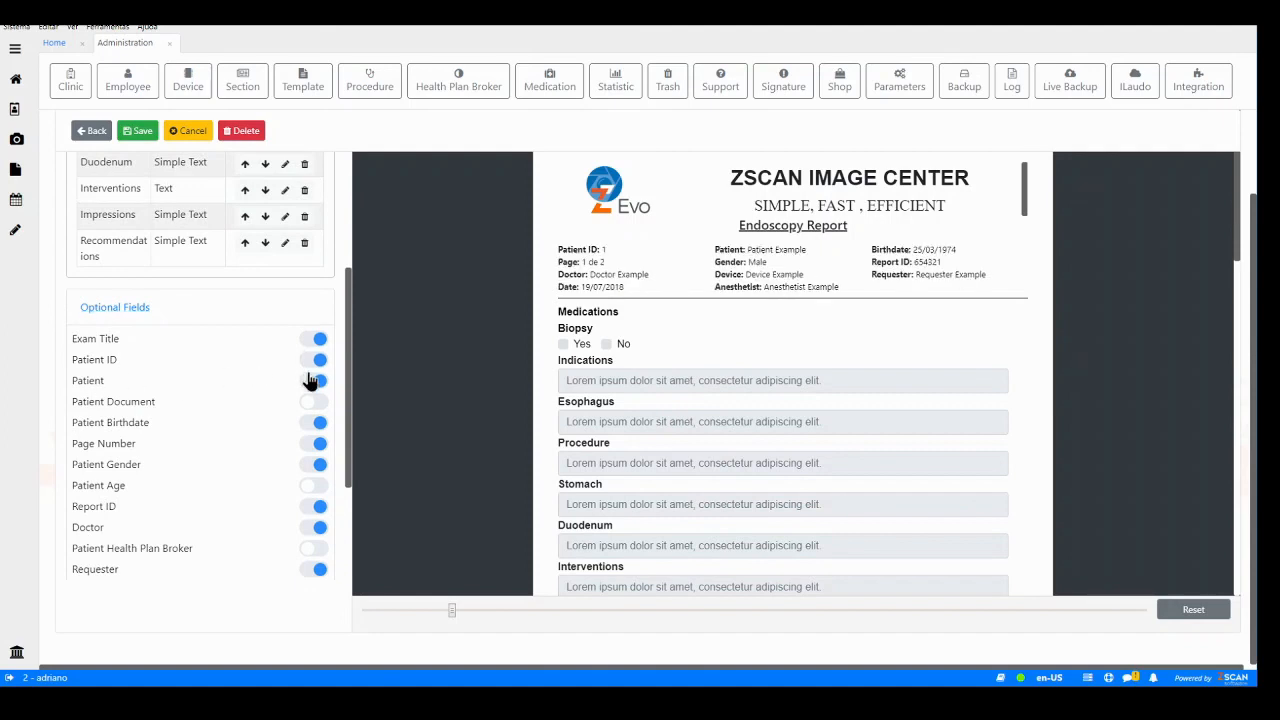
left_click(312, 404)
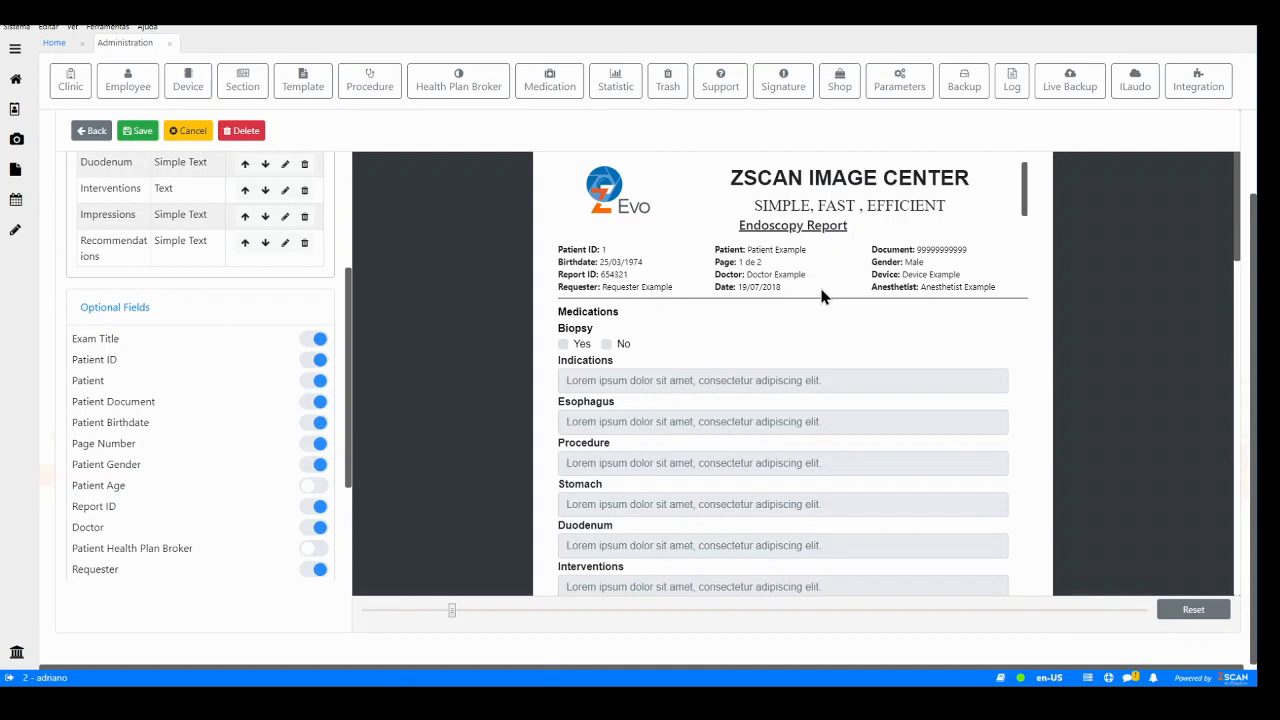
left_click(320, 363)
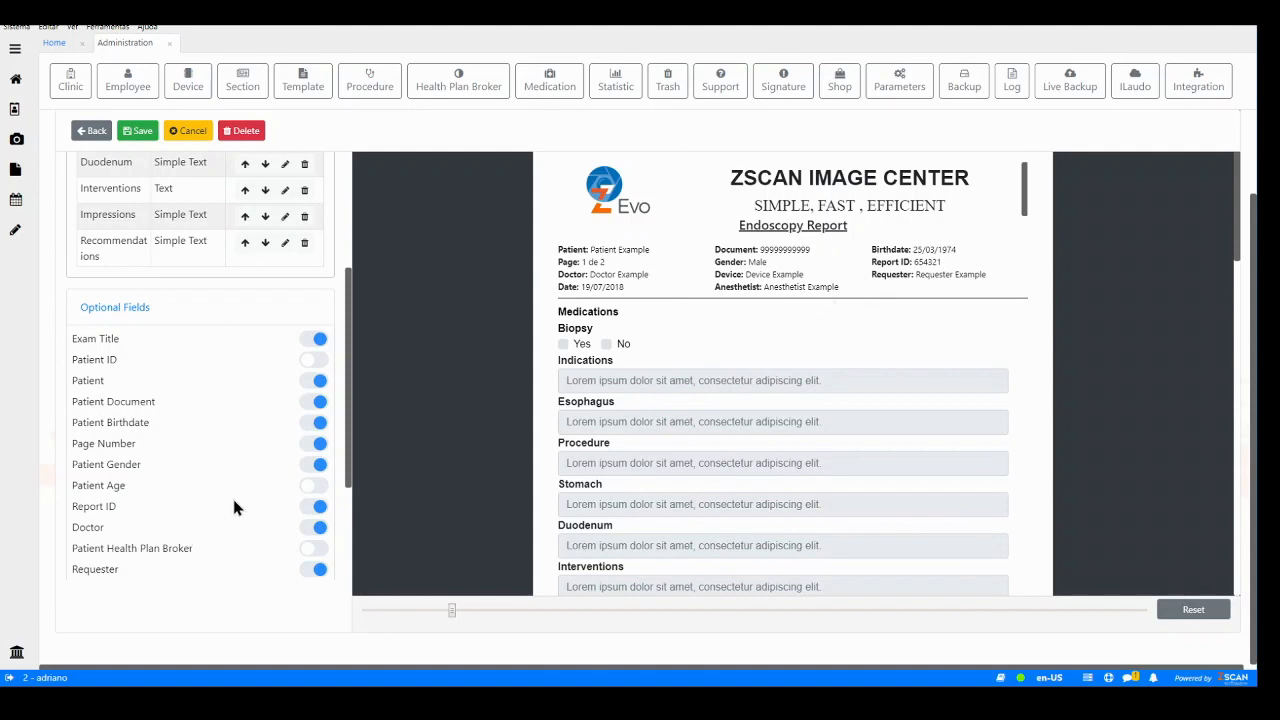
- Expand the Additional fields section and review the remaining optional and additional field options
scroll(236, 505, "down", 3)
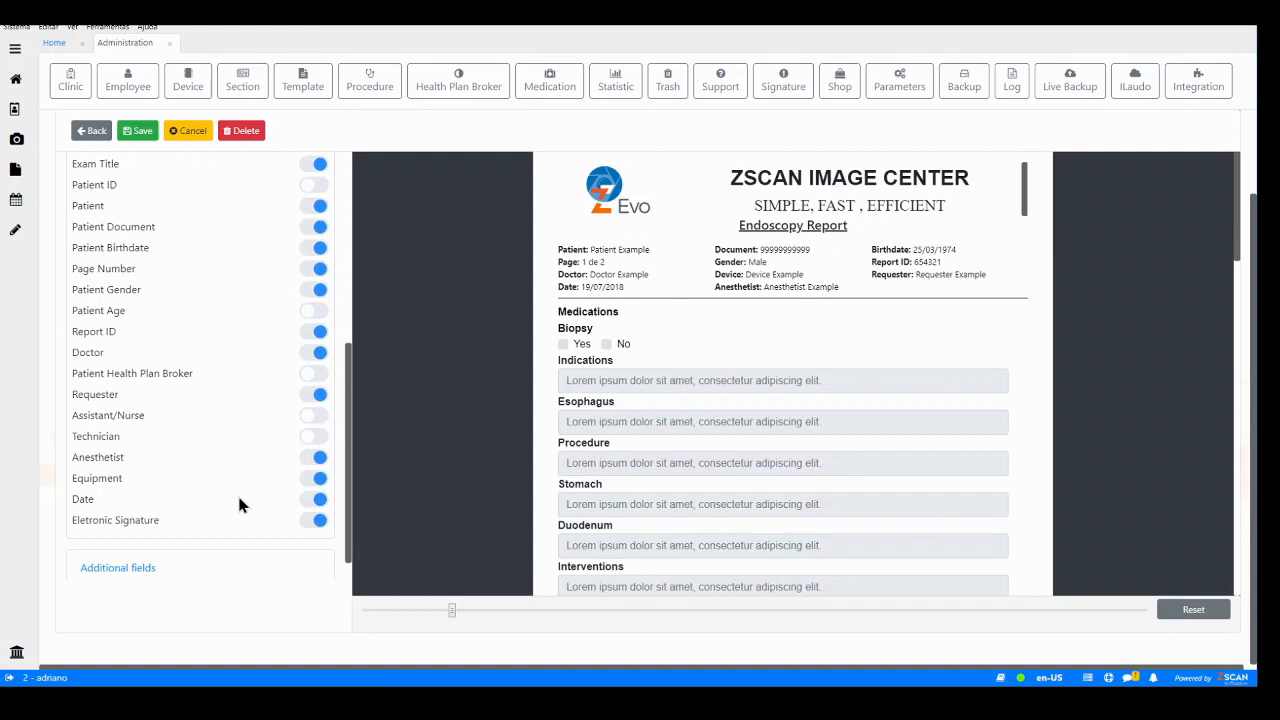
scroll(238, 505, "down", 1)
left_click(115, 535)
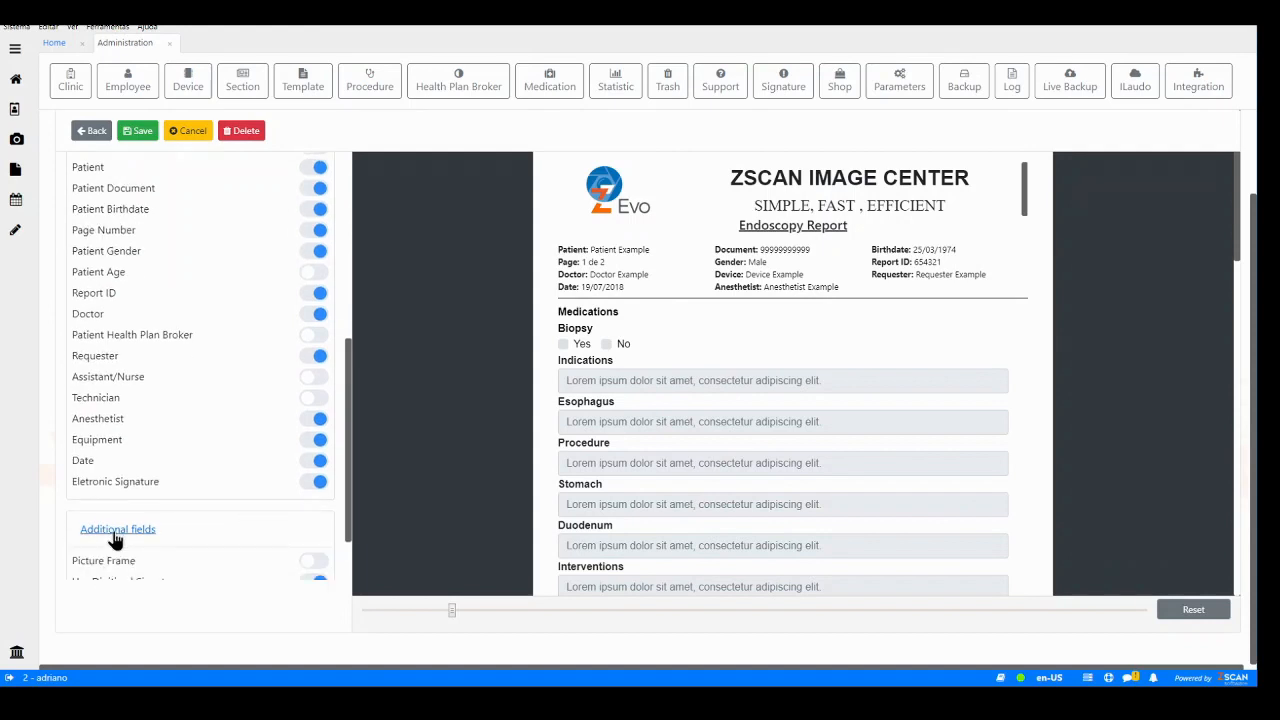
scroll(295, 478, "down", 3)
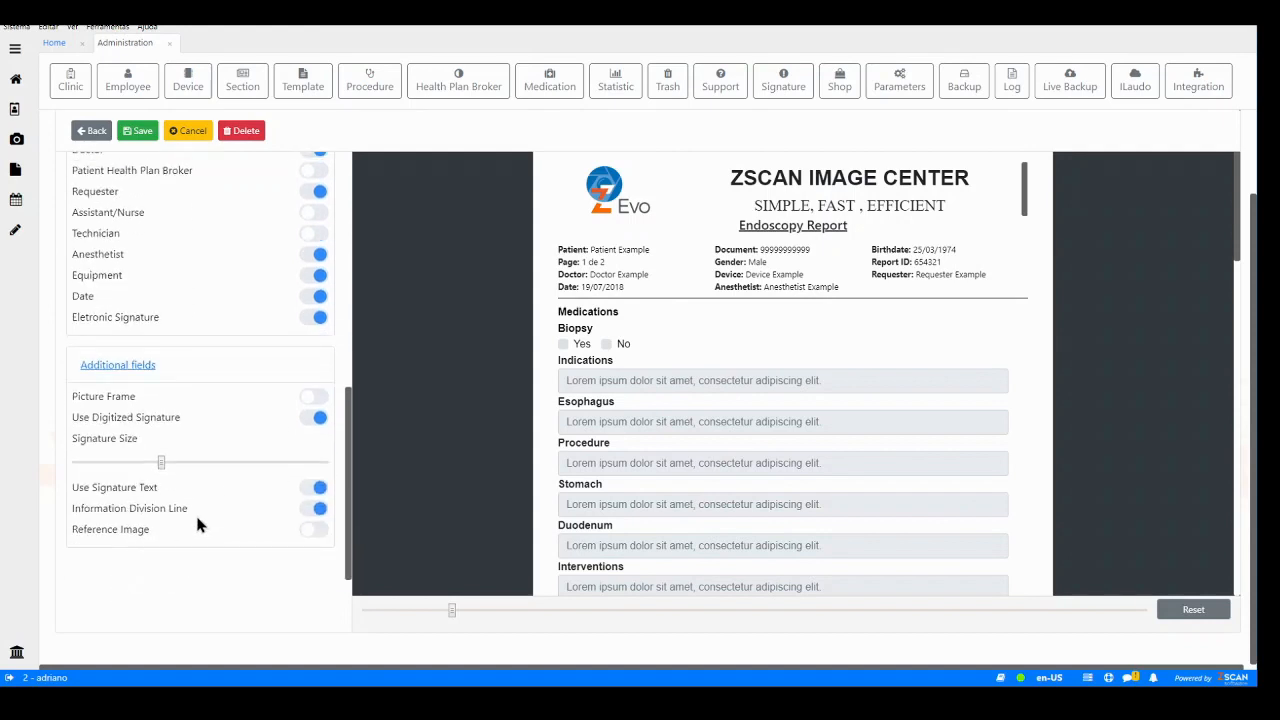
scroll(730, 425, "down", 5)
scroll(727, 430, "up", 1)
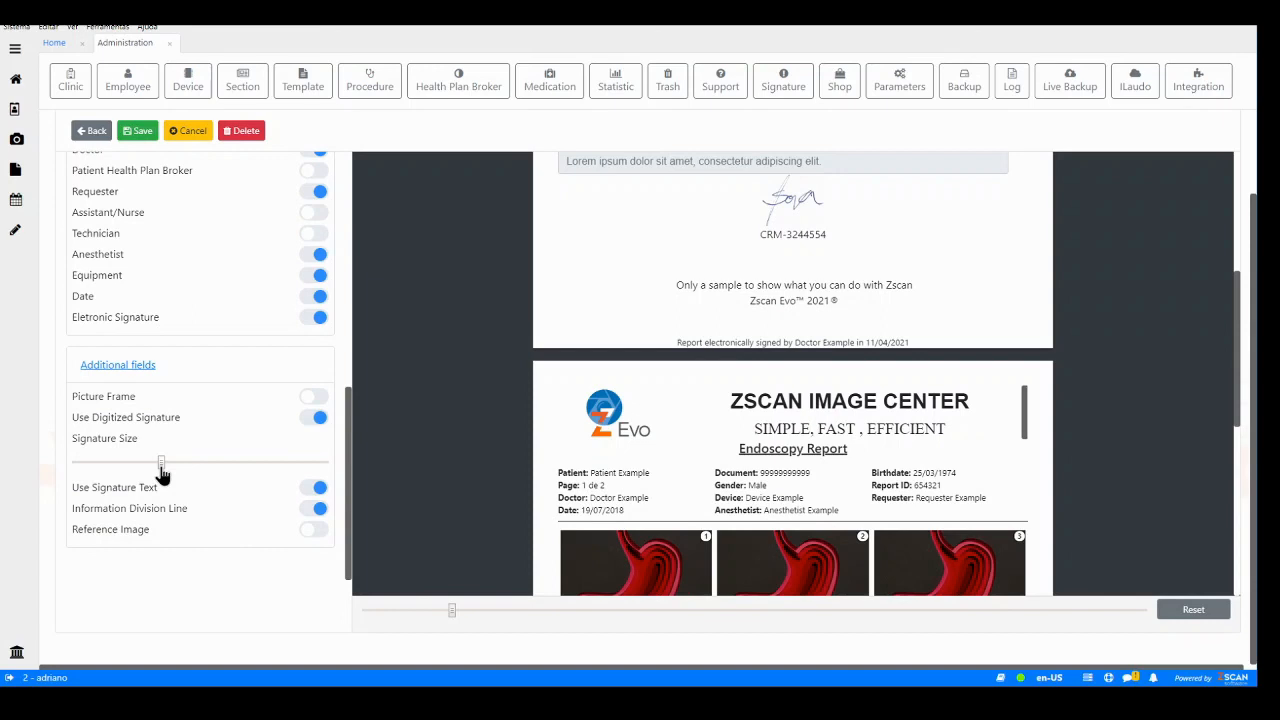
- Try a larger signature size and a picture frame around the images, then revert both settings
left_click_drag(161, 468, 207, 470)
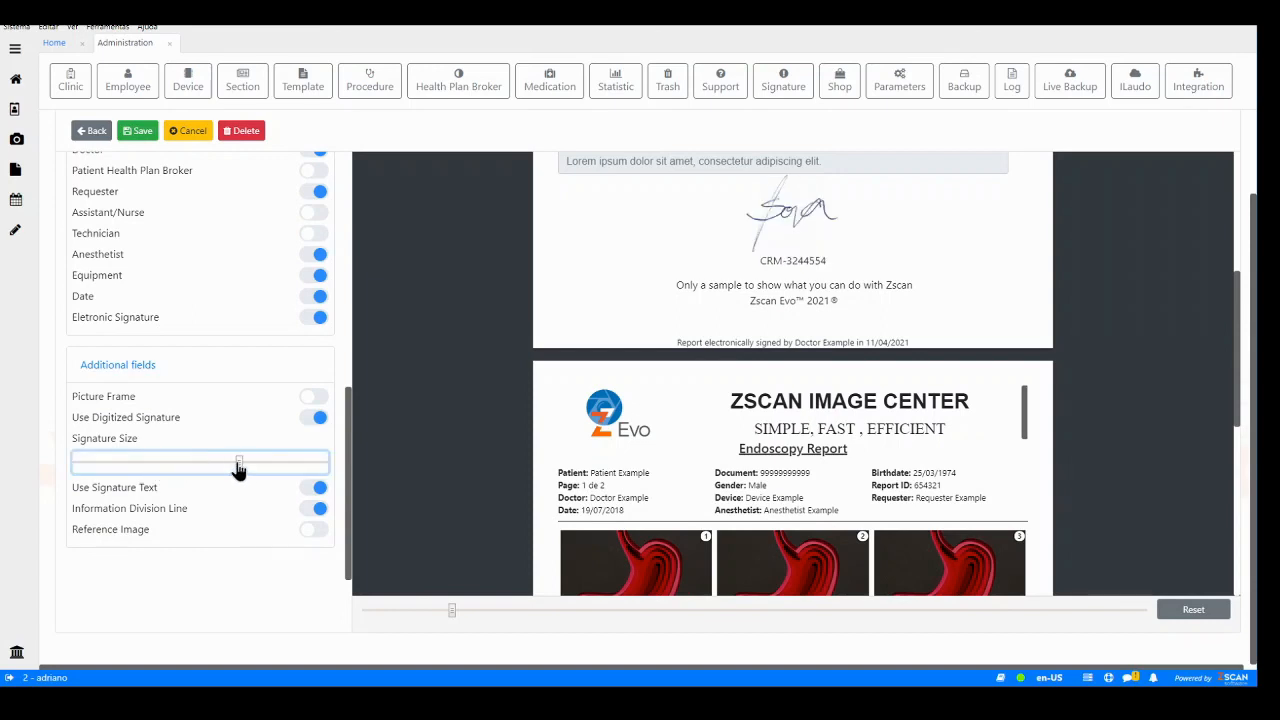
mouse_move(241, 467)
left_mouse_down()
mouse_move(83, 475)
mouse_move(163, 477)
left_mouse_up()
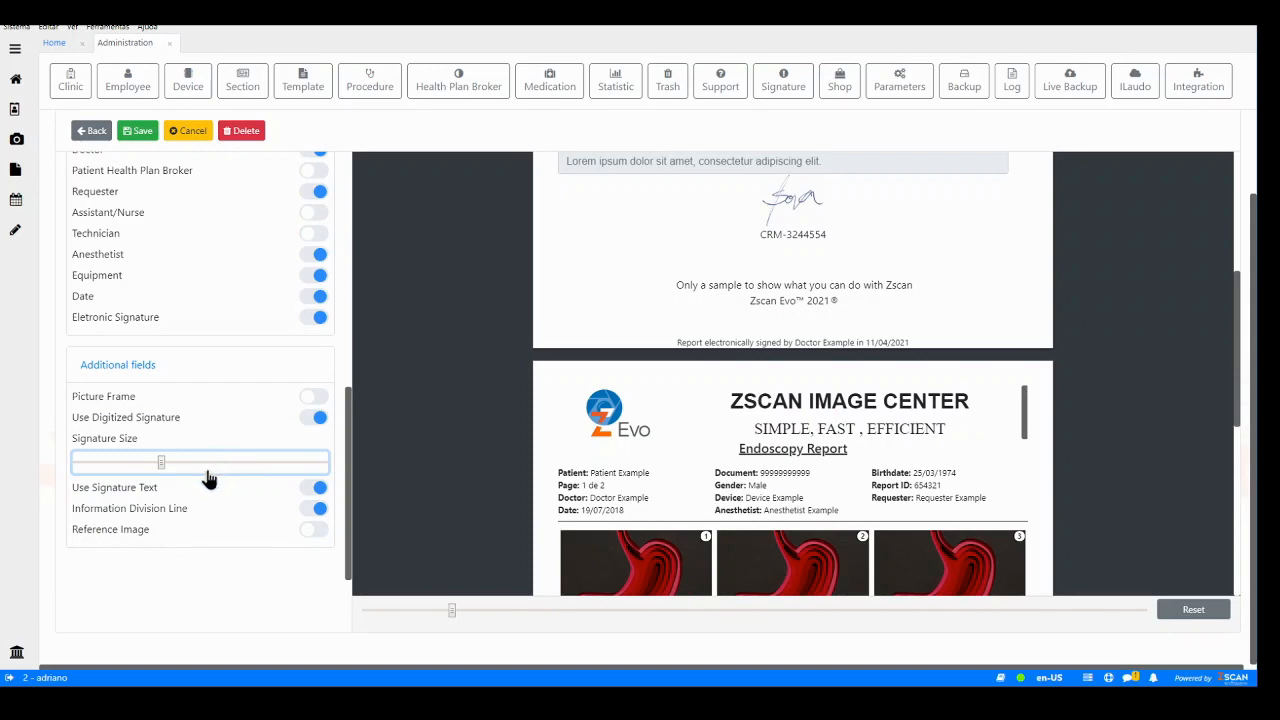
left_click(312, 399)
scroll(728, 378, "down", 3)
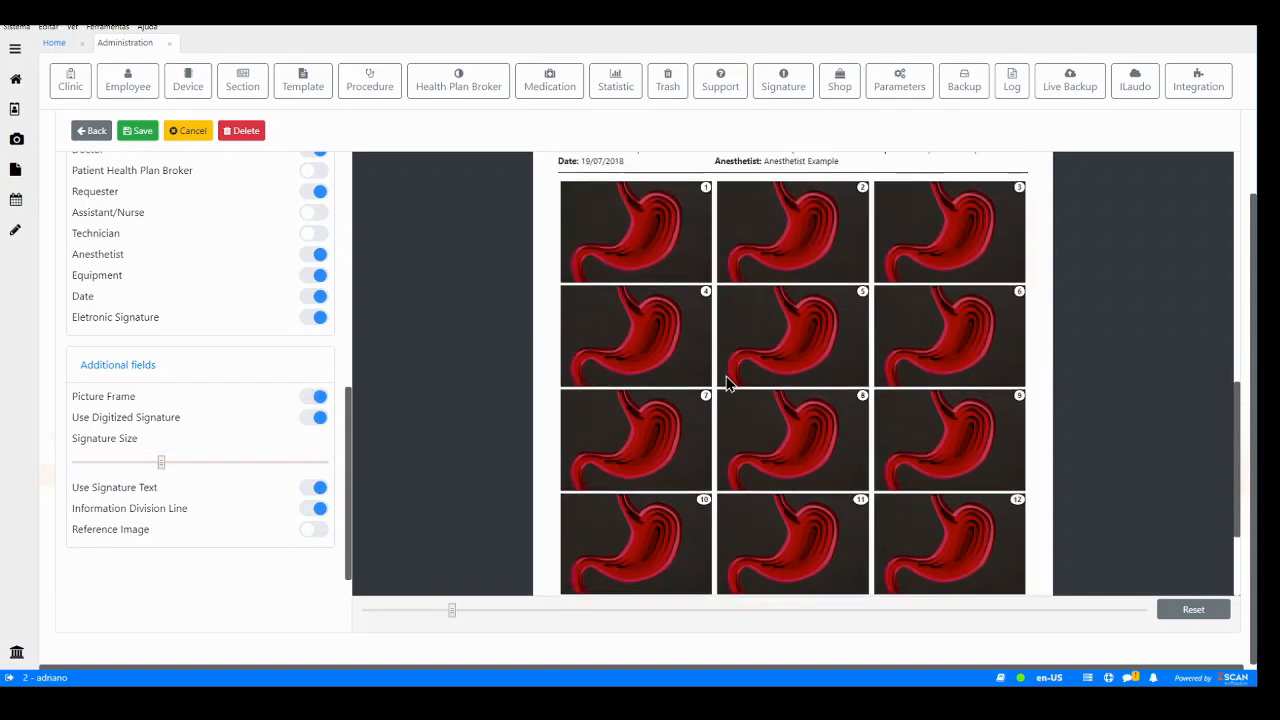
scroll(728, 378, "up", 2)
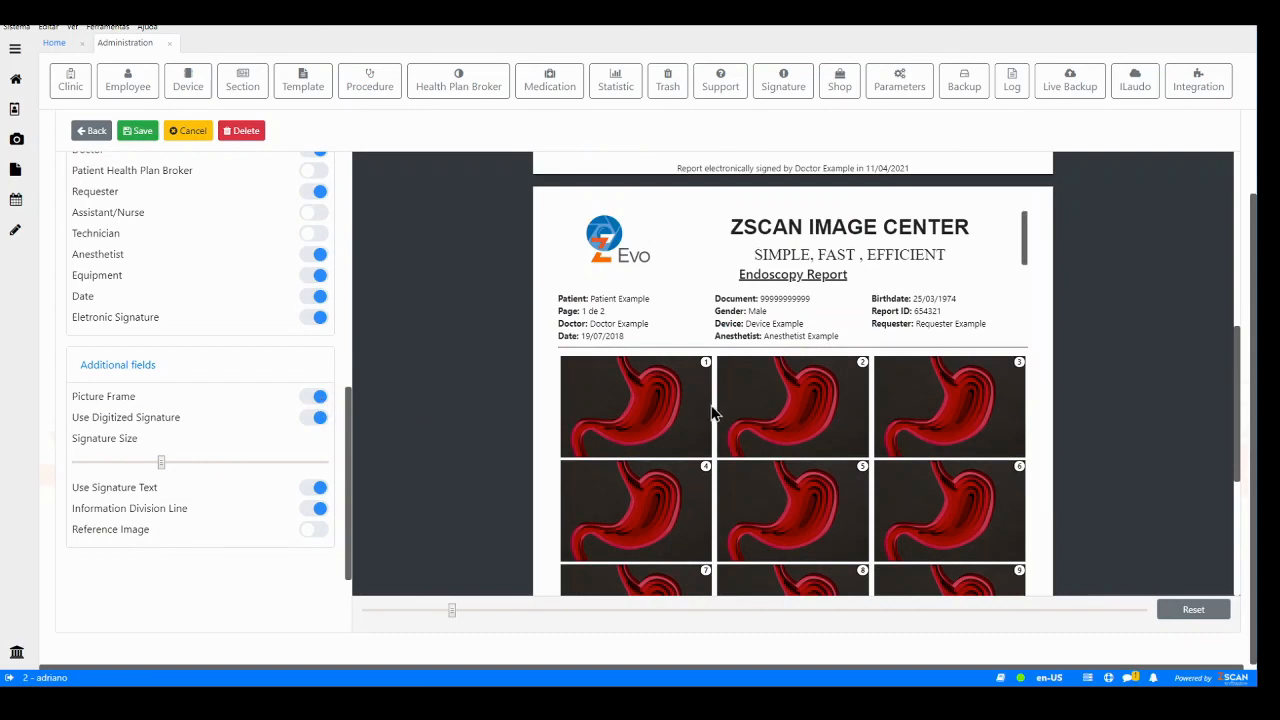
left_click(318, 400)
- Toggle the Information Division Line option off and back on
left_click(318, 509)
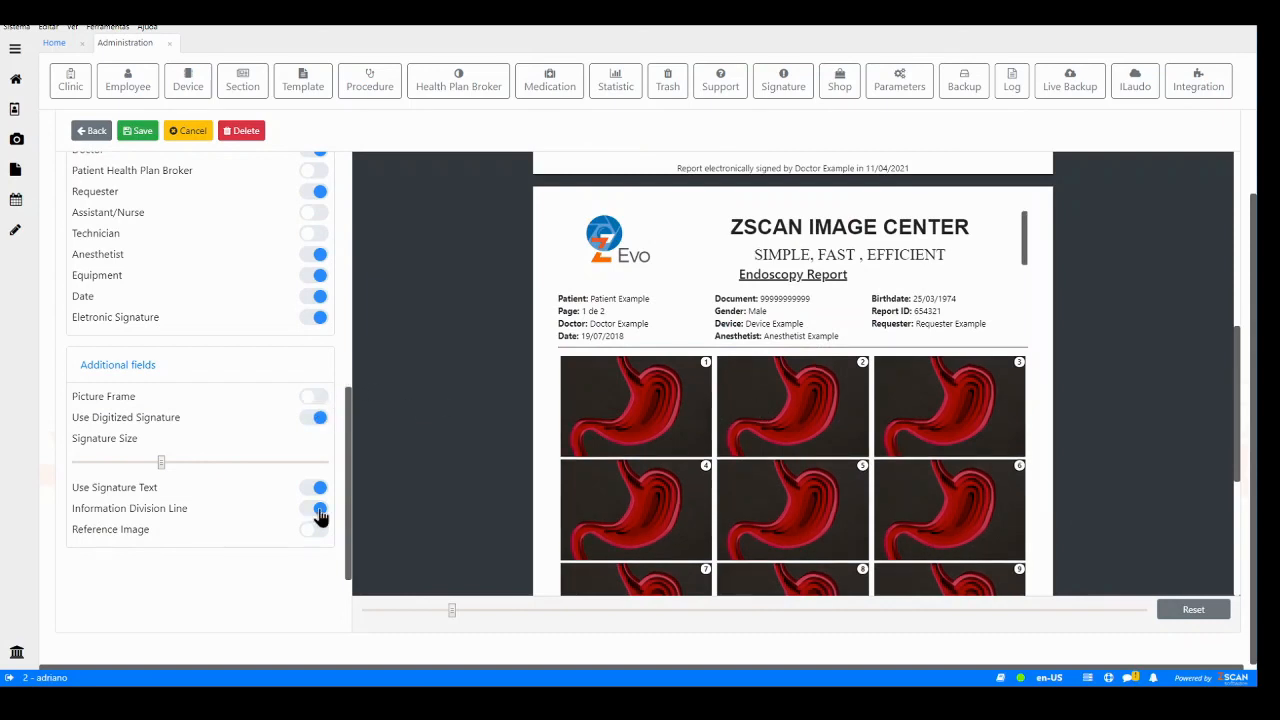
left_click(320, 512)
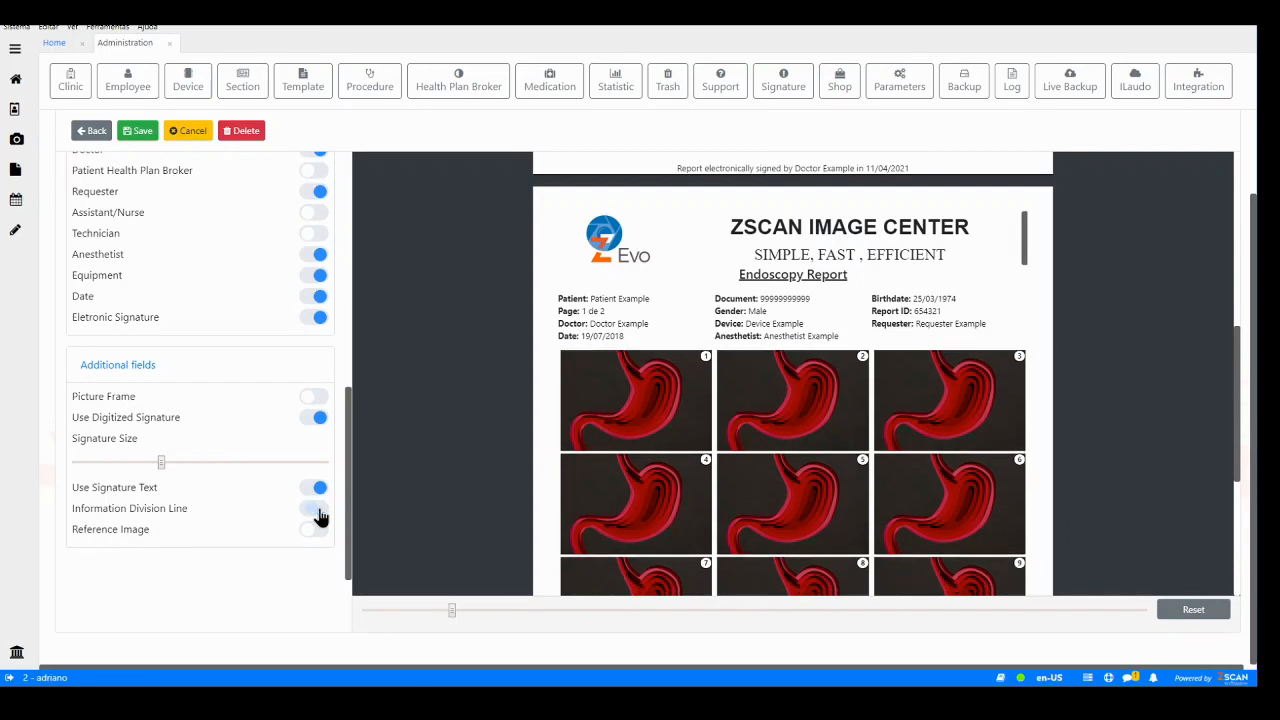
left_click(320, 512)
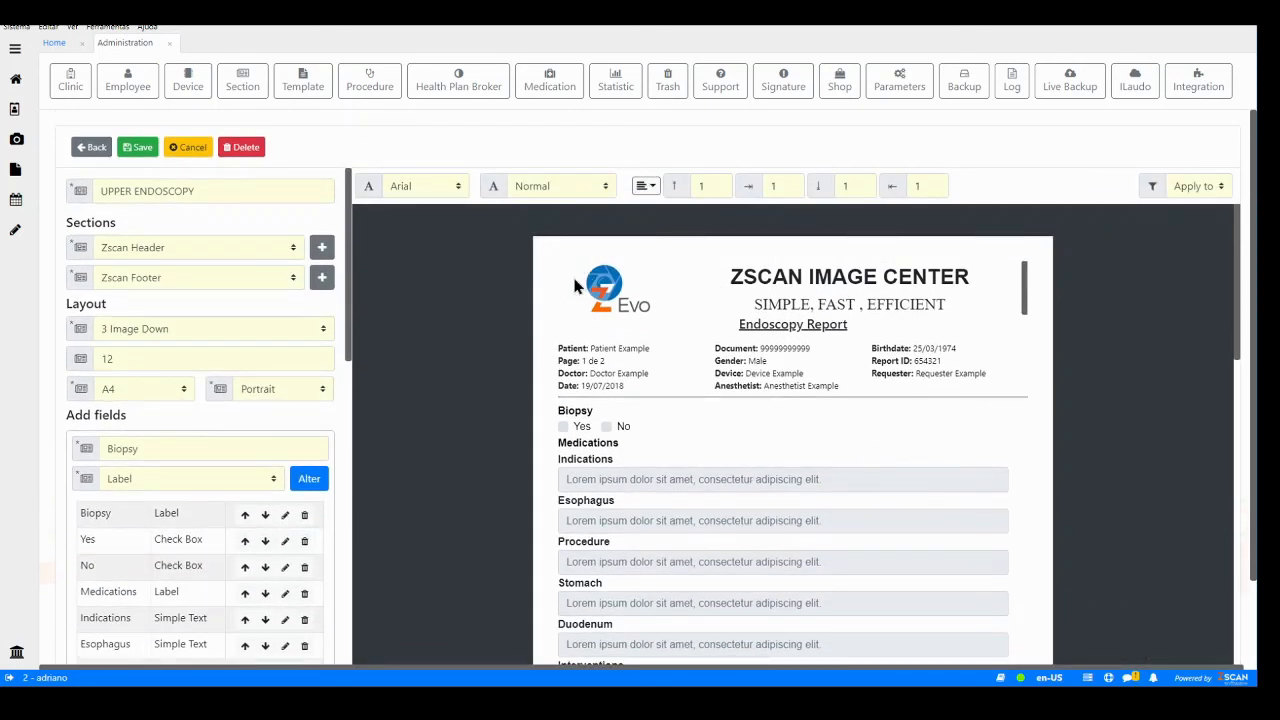
- Try different right spacing values for the report text, returning the value to 1
left_click(791, 190)
left_click(791, 190)
left_click(791, 190)
left_click(791, 190)
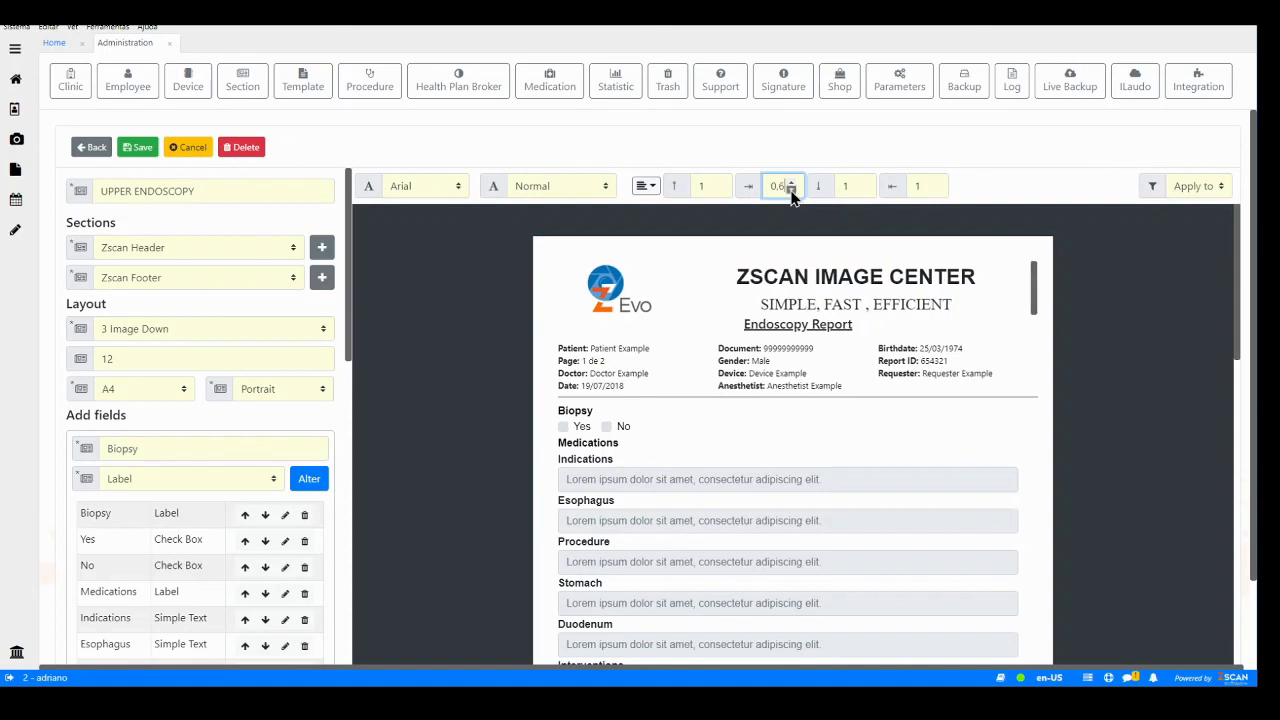
left_click(791, 185)
left_click(791, 185)
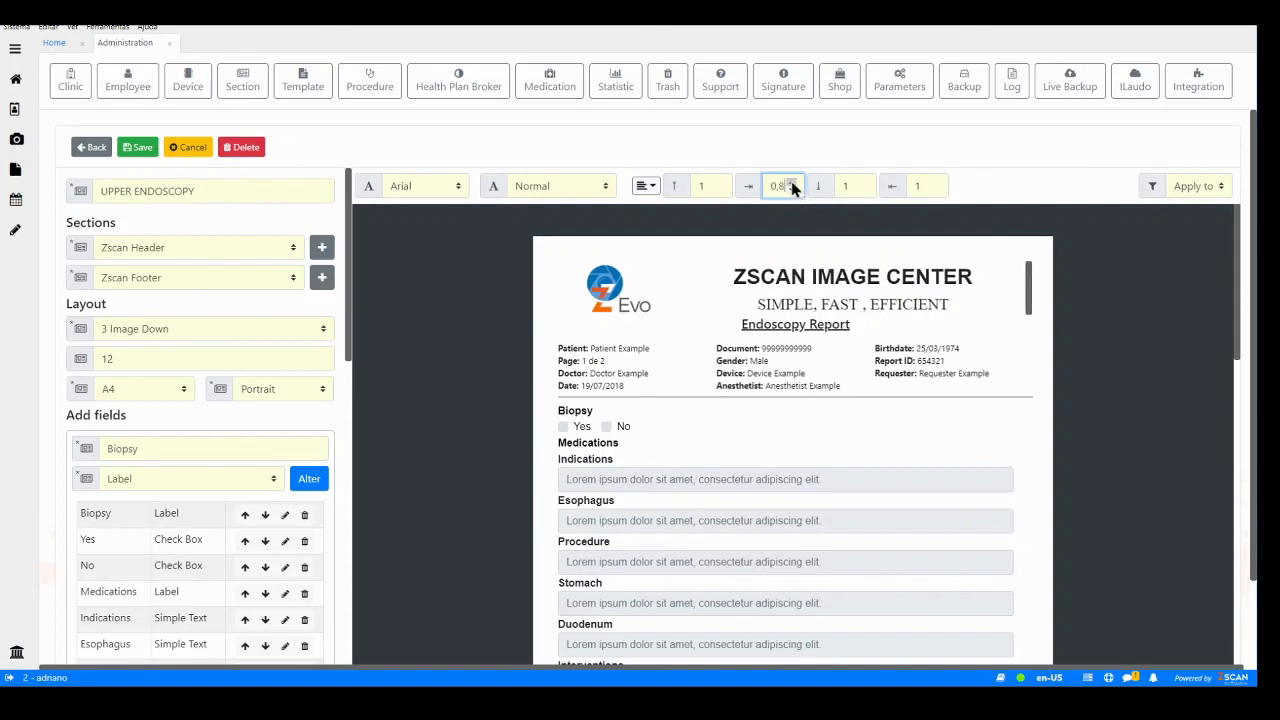
left_click(791, 185)
left_click(791, 185)
left_click(791, 185)
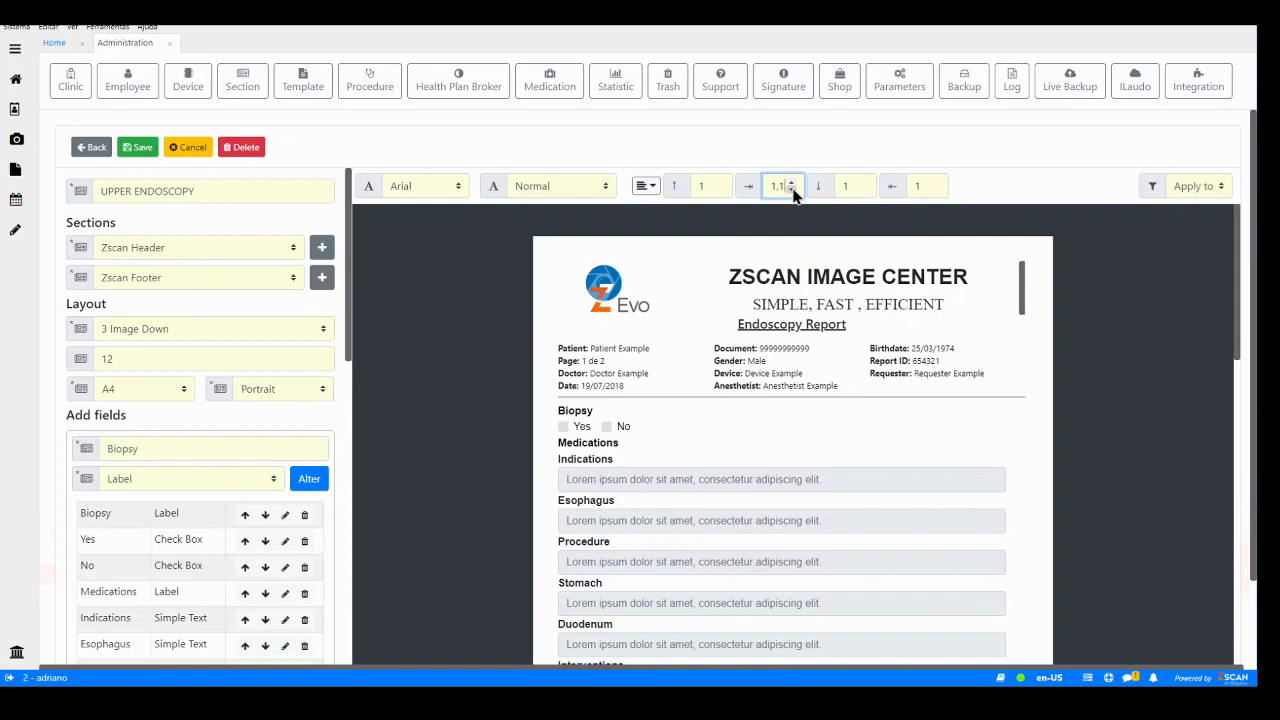
left_click(791, 190)
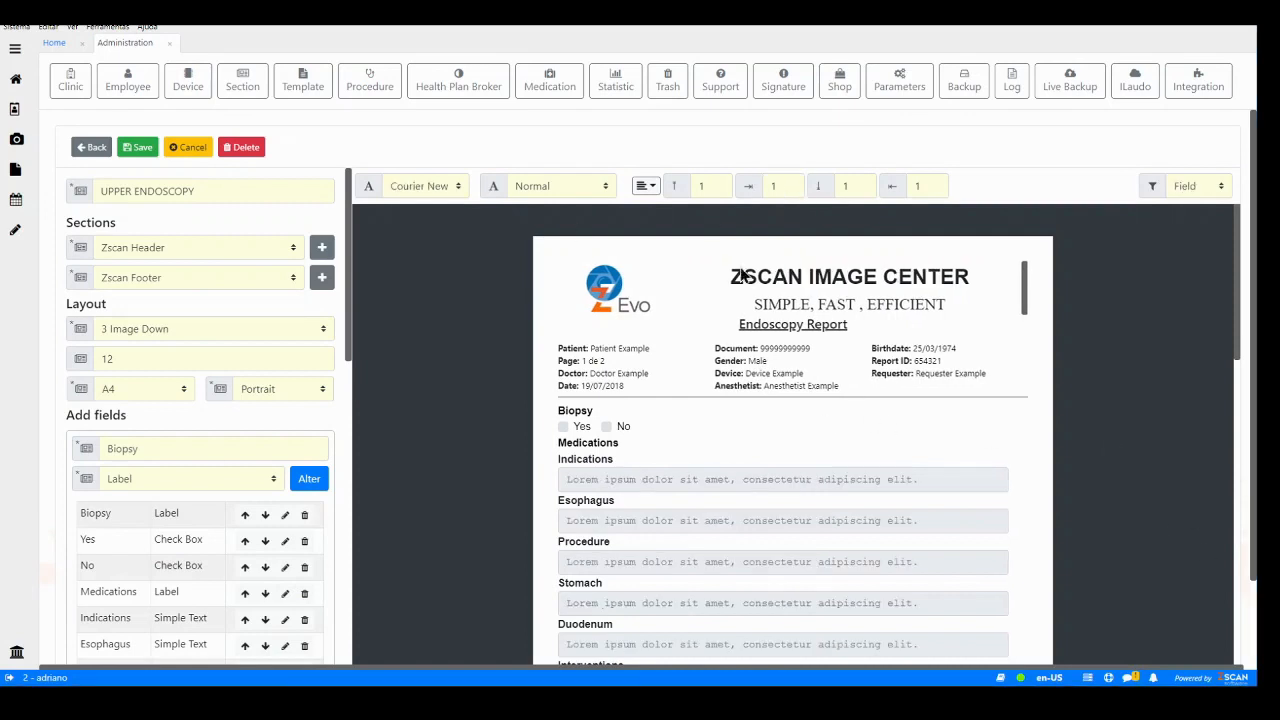
- Apply the Times New Roman font to the report's labels
left_click(650, 187)
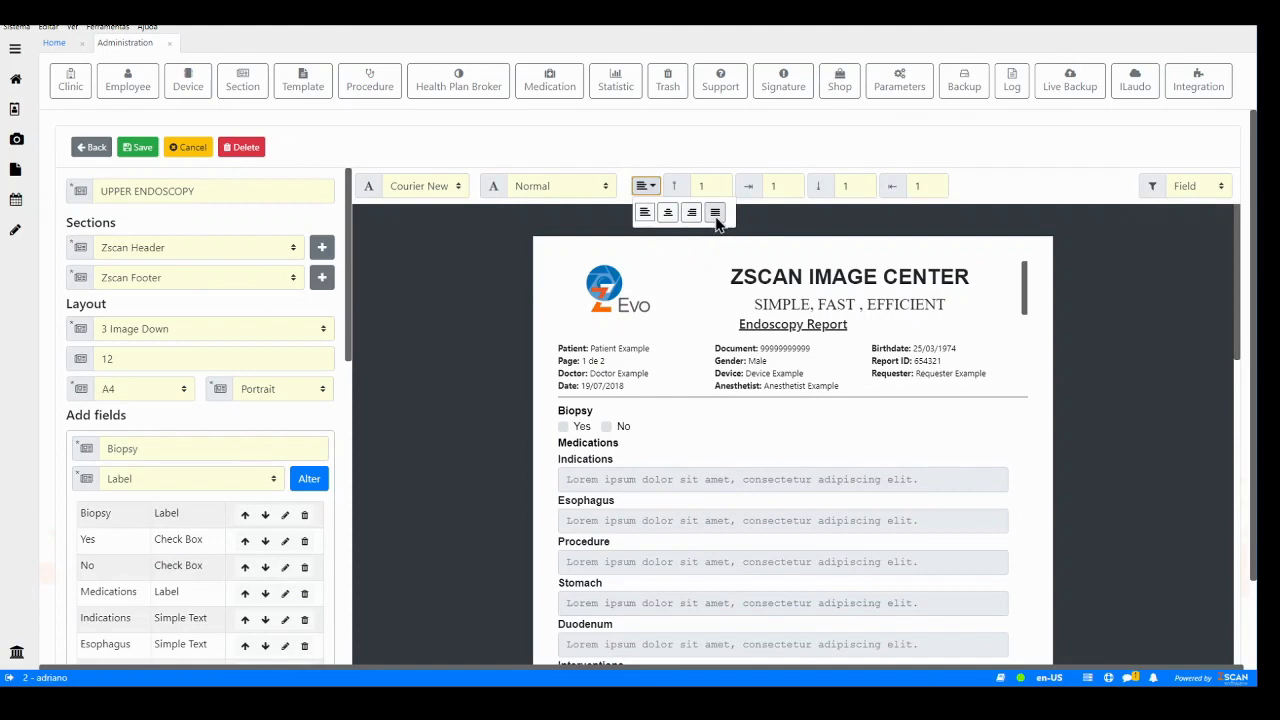
left_click(651, 189)
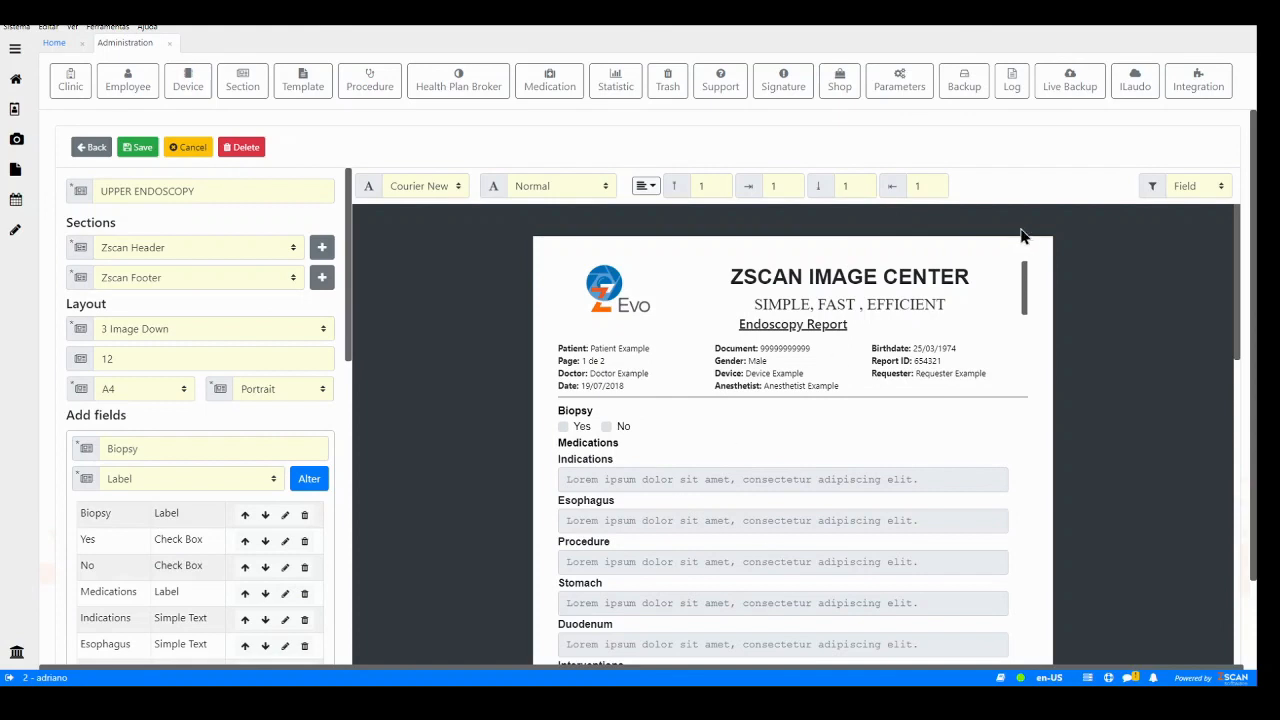
left_click(1198, 191)
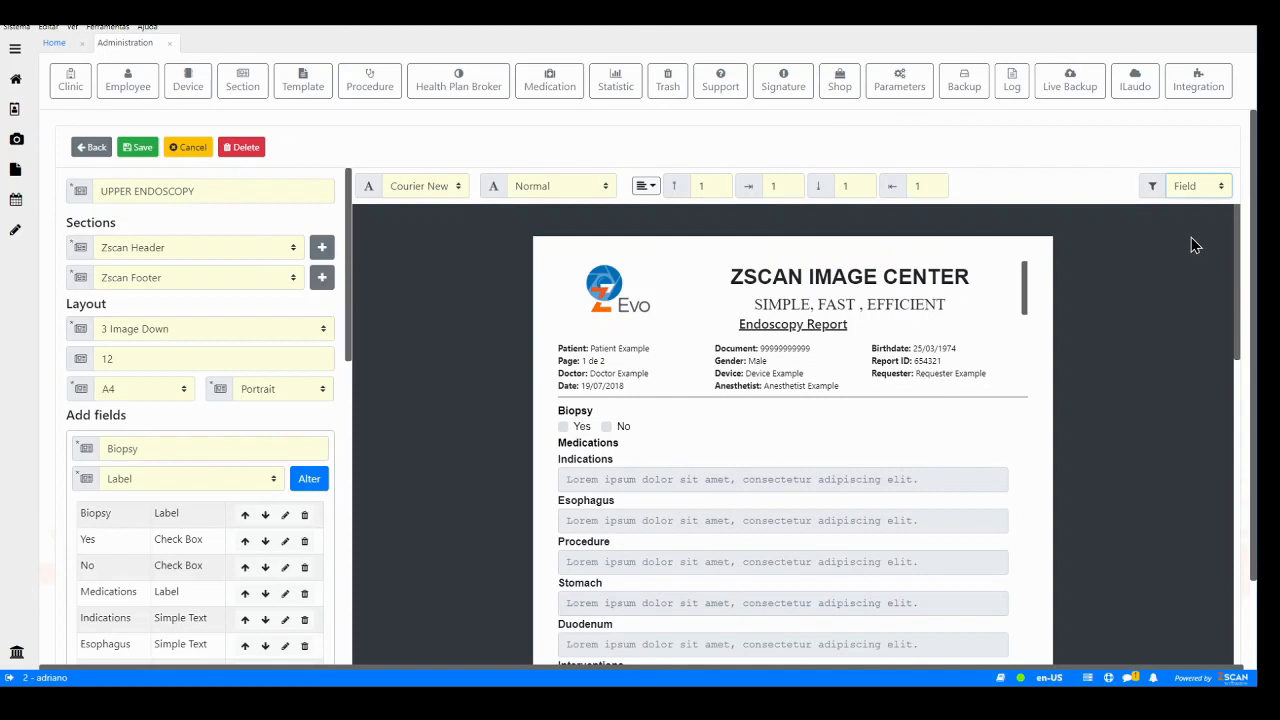
left_click(1191, 237)
left_click(429, 190)
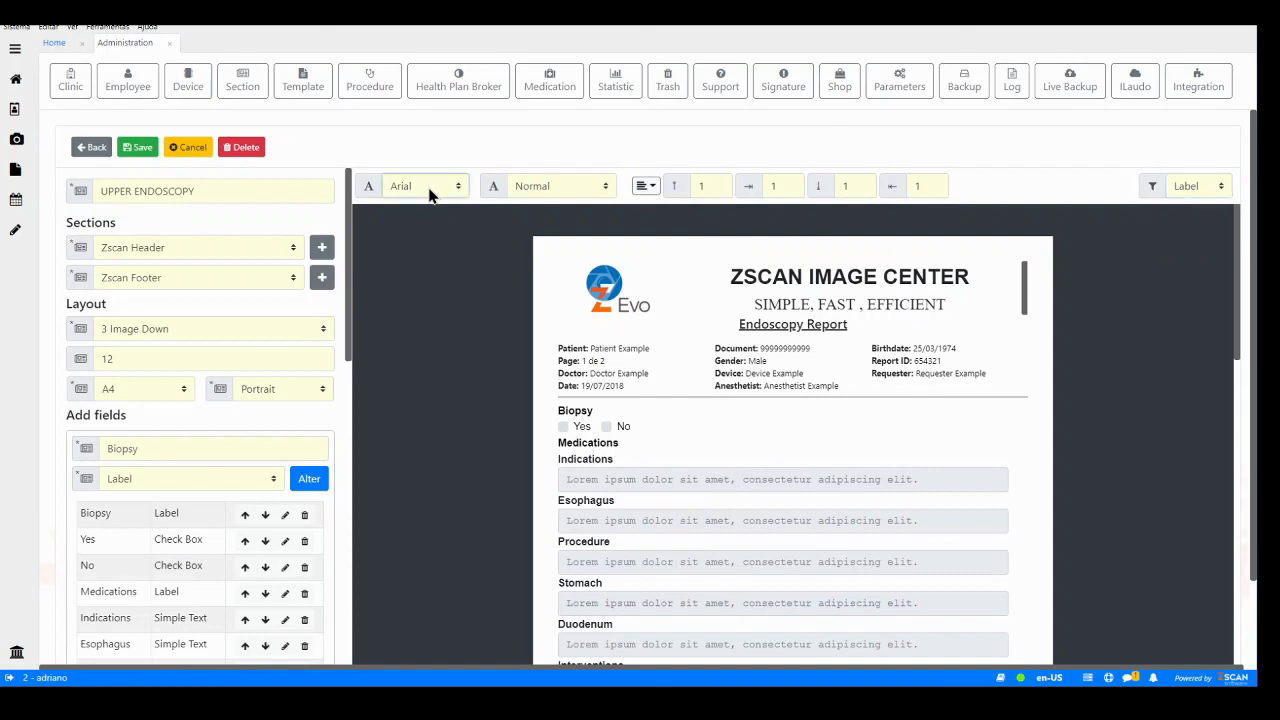
left_click(400, 272)
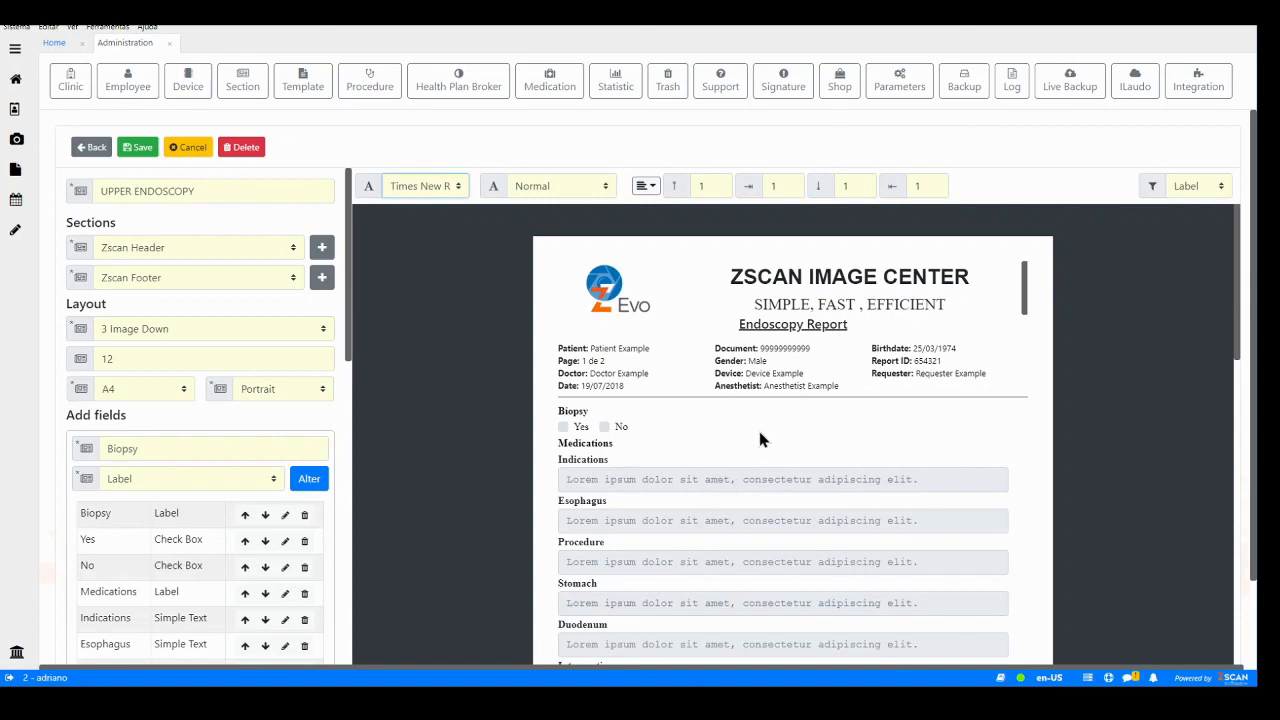
- Switch the formatting target to fields and set their font to Arial
left_click(680, 479)
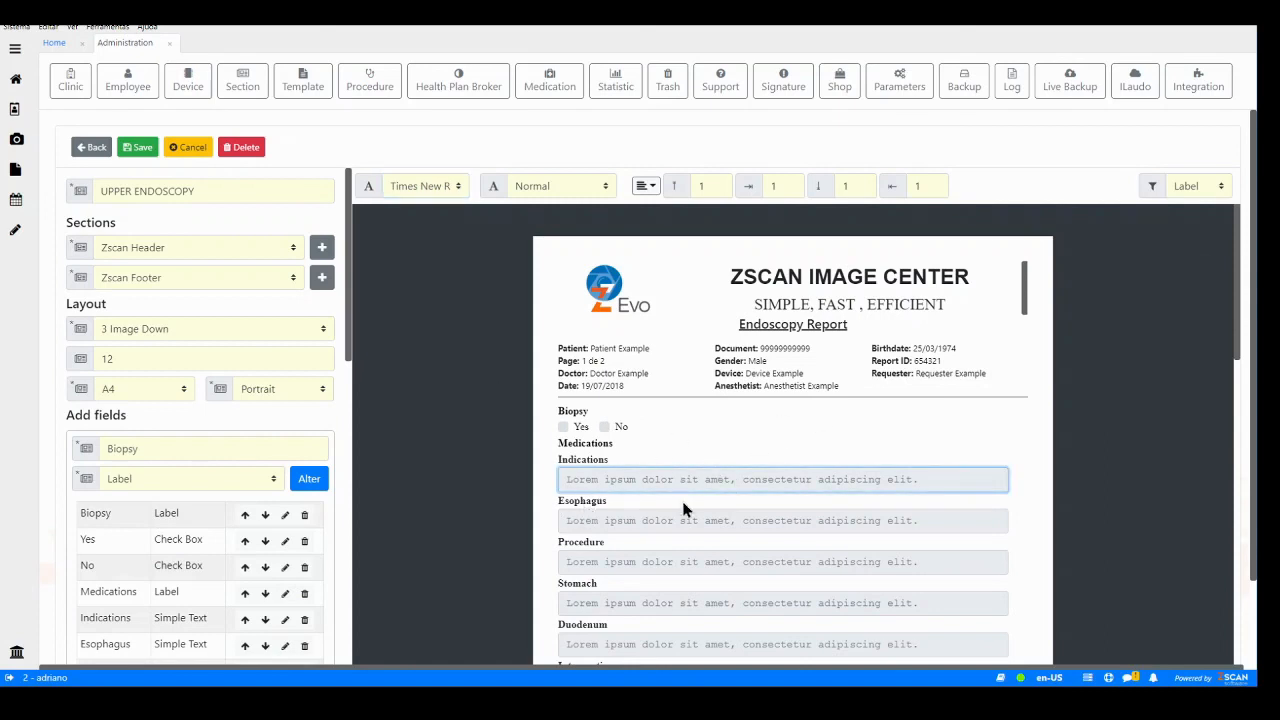
left_click(1220, 188)
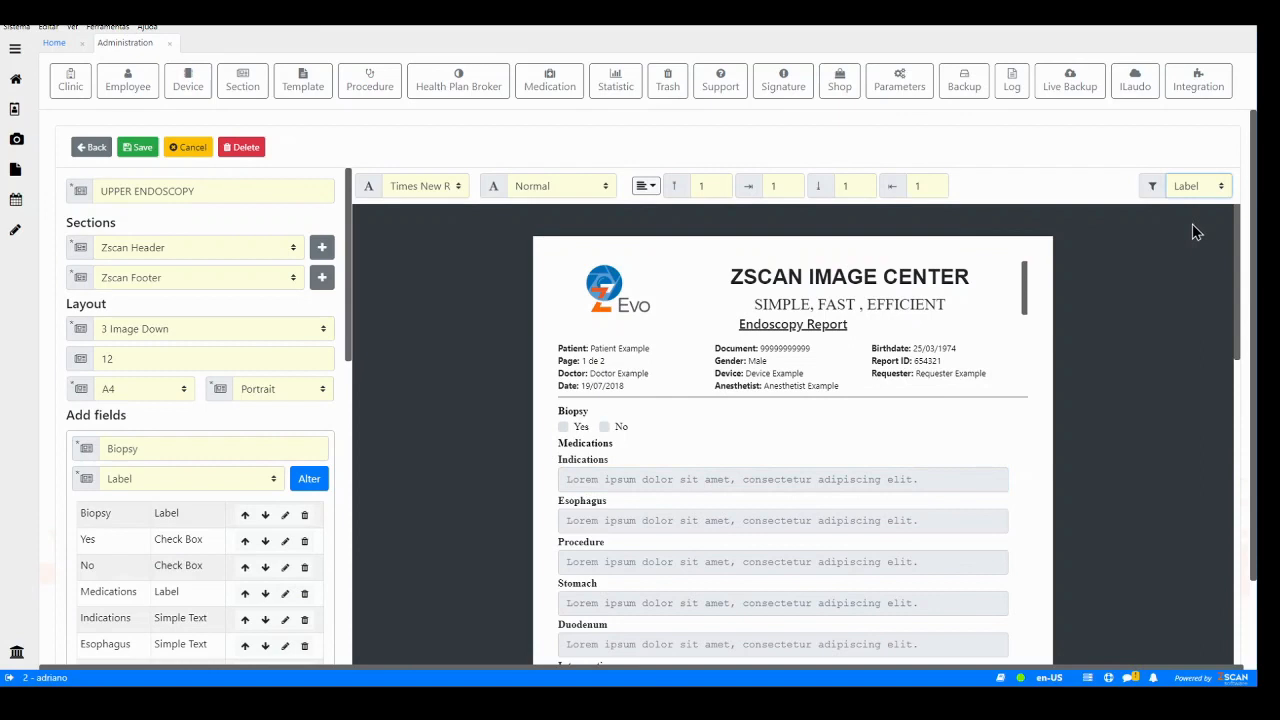
left_click(1196, 231)
left_click(457, 192)
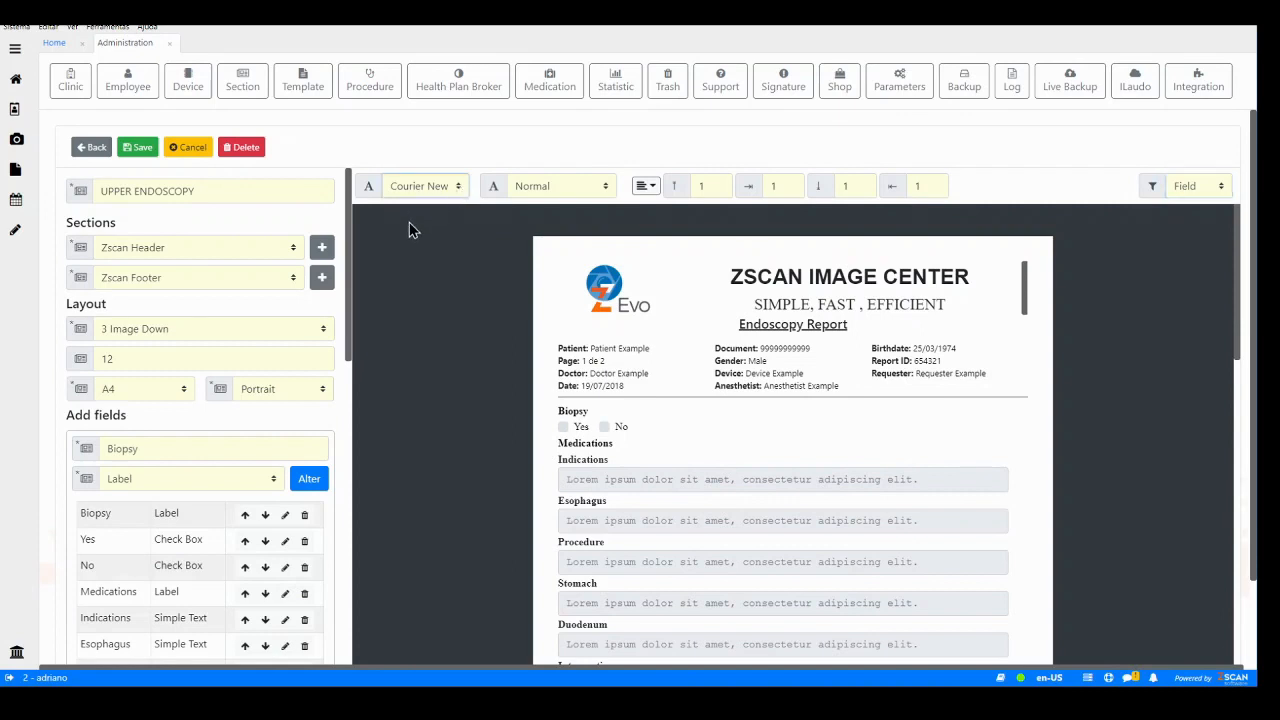
left_click(410, 223)
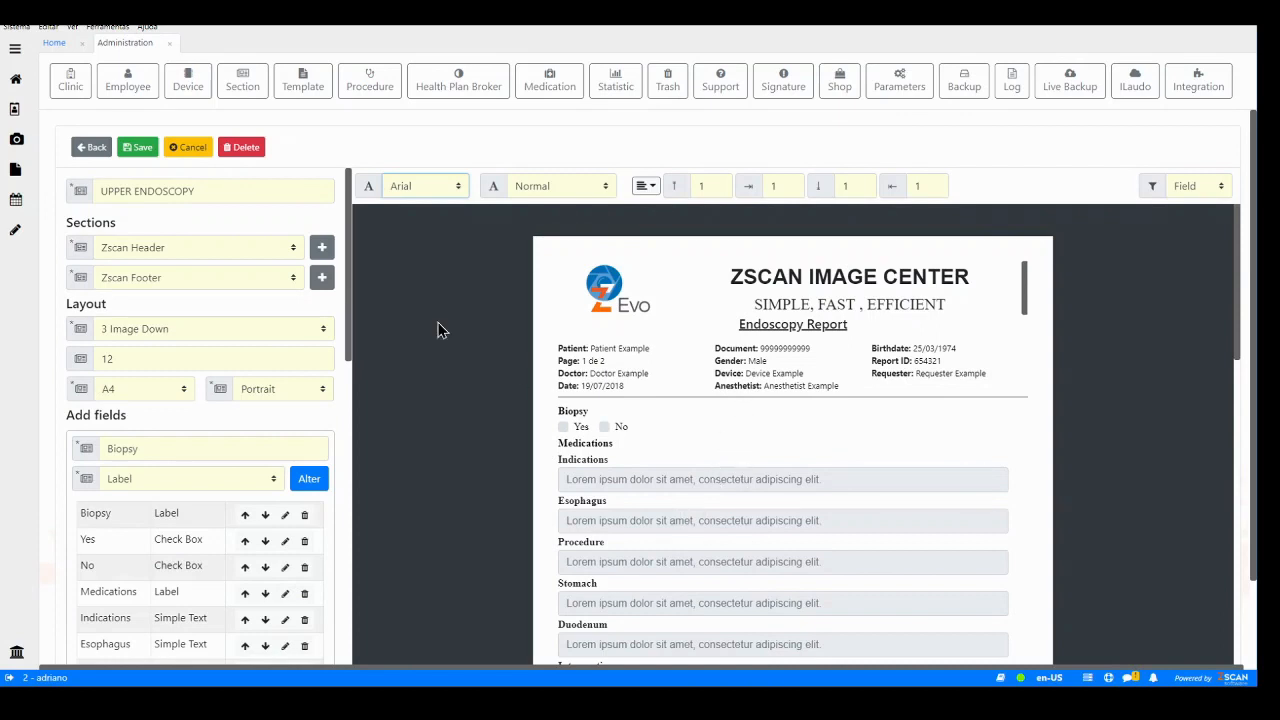
- Set the field font size to A Bit Small and review the report preview
left_click(554, 190)
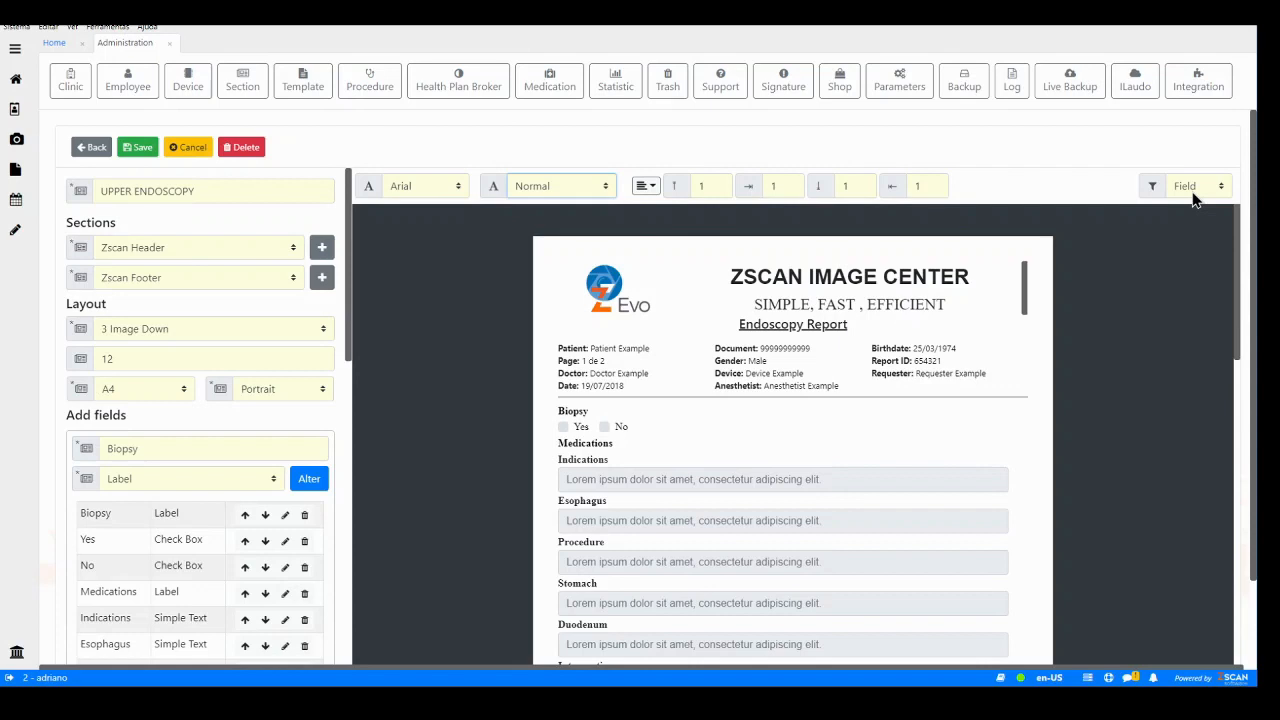
left_click(523, 222)
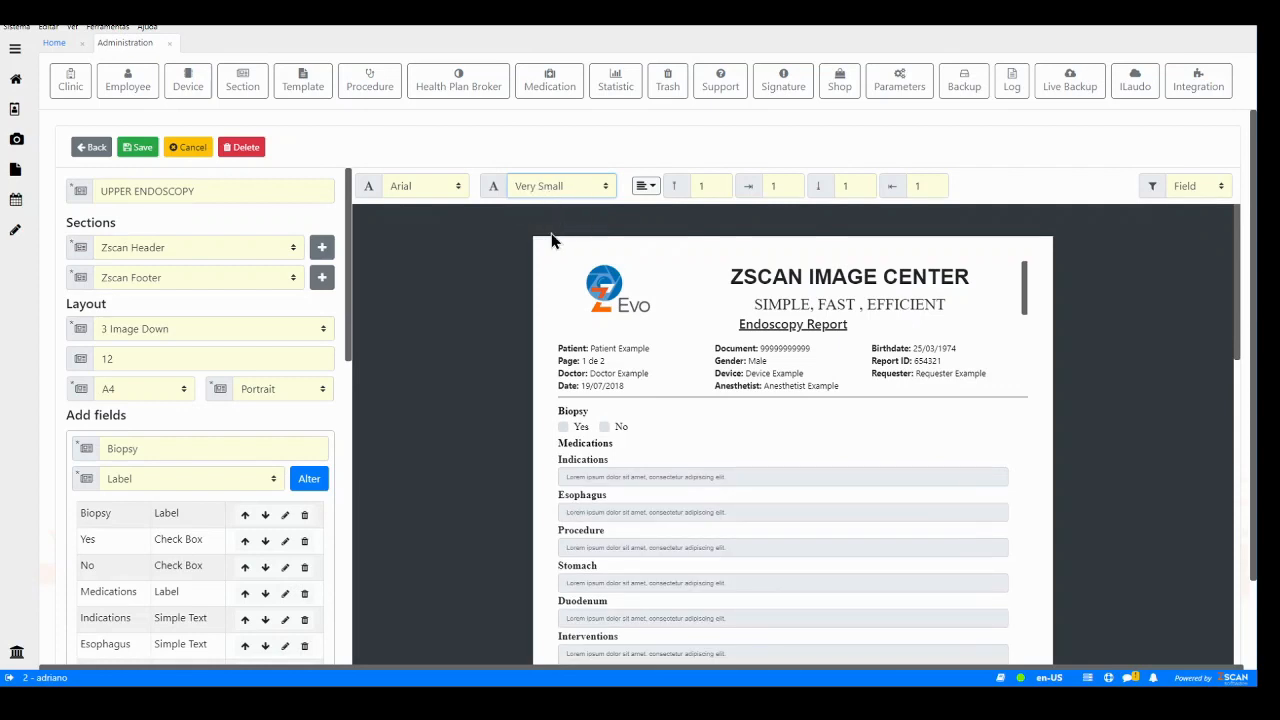
key("Down")
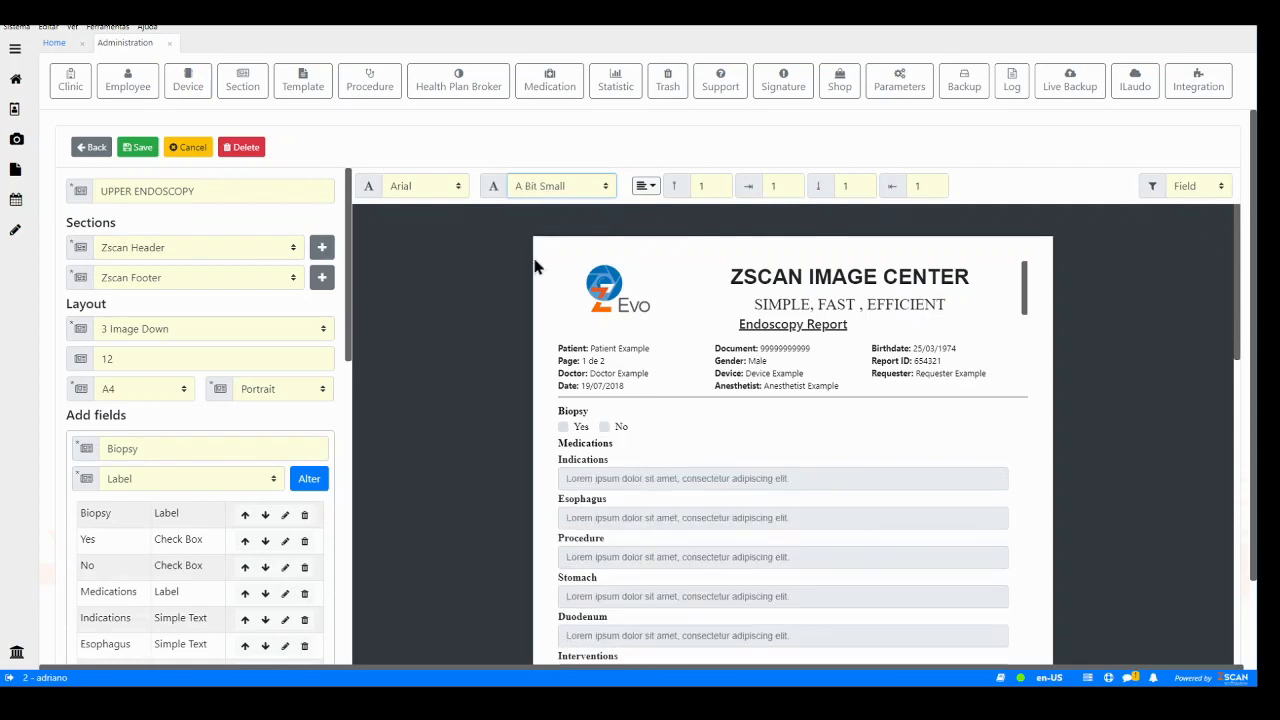
key("Down")
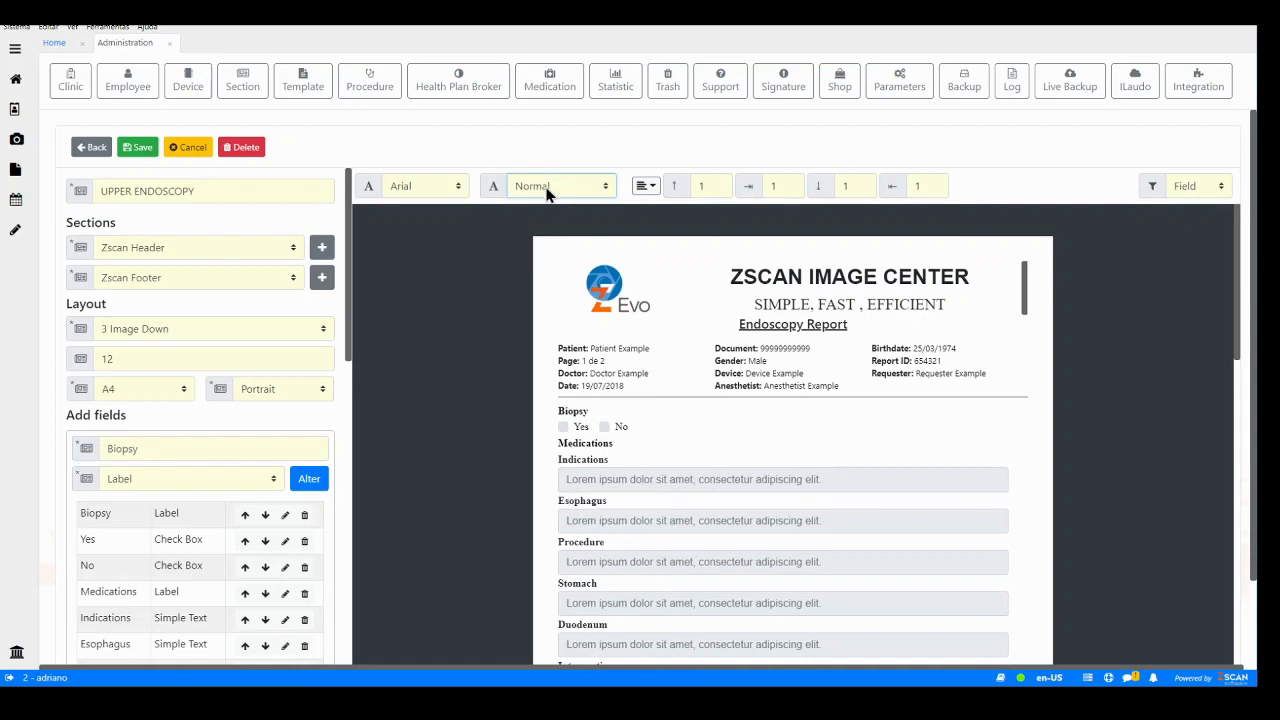
key("Up")
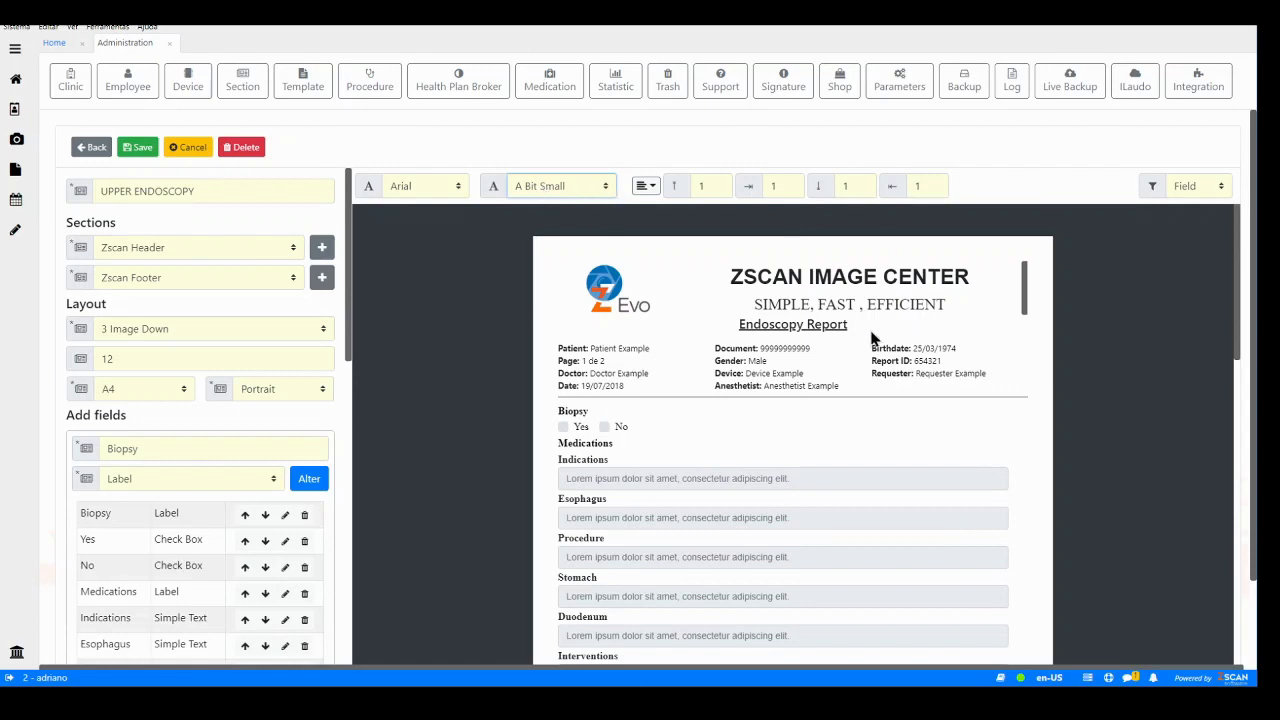
scroll(871, 337, "down", 7)
scroll(790, 408, "down", 3)
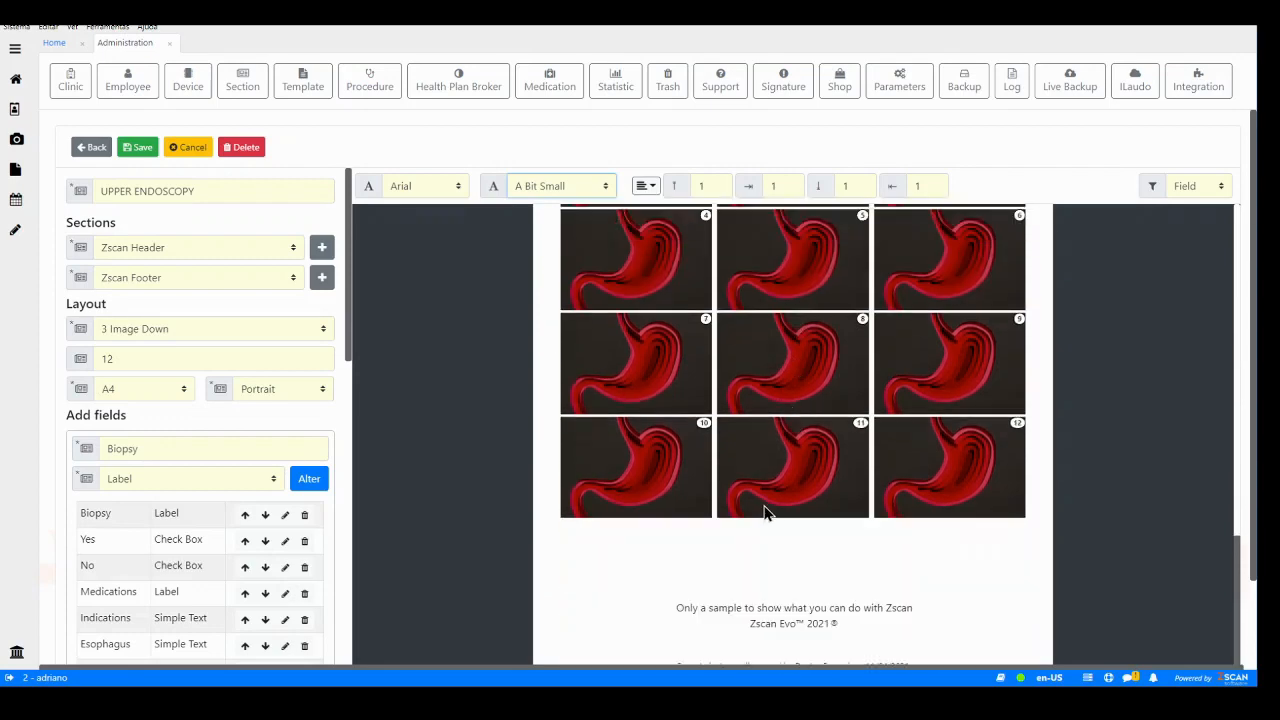
scroll(764, 513, "down", 4)
scroll(745, 457, "up", 4)
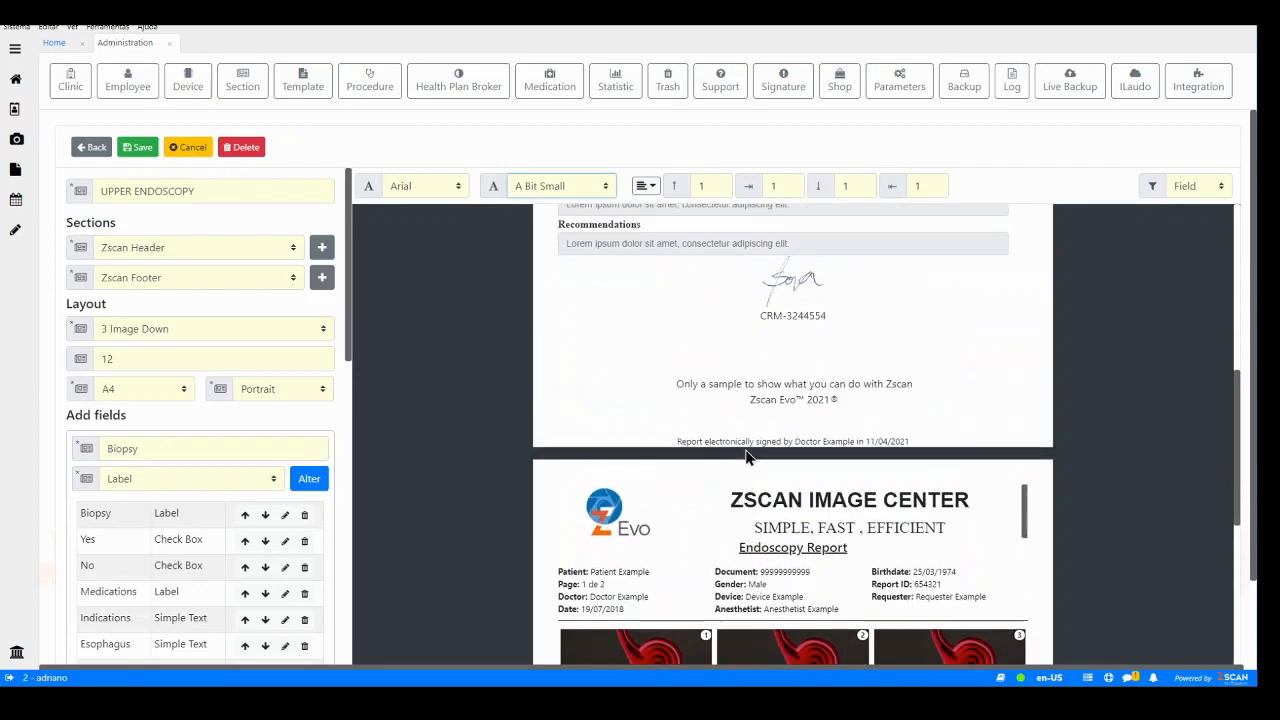
scroll(745, 457, "up", 2)
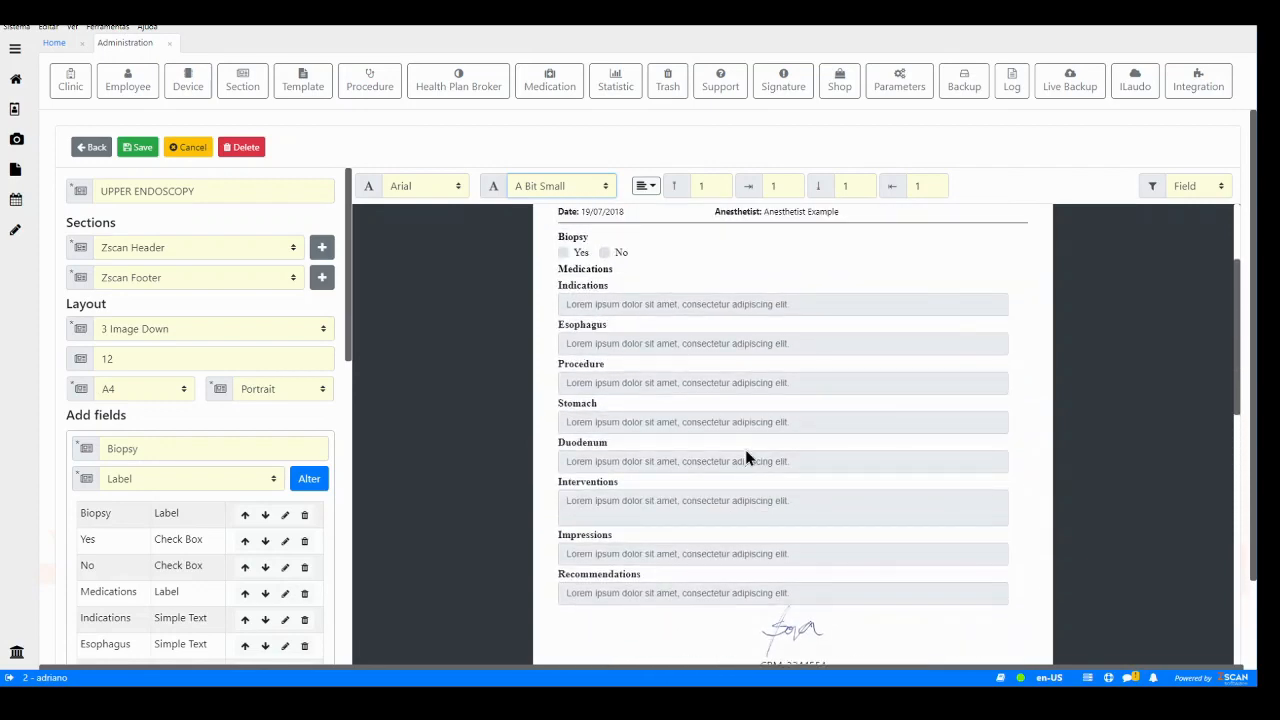